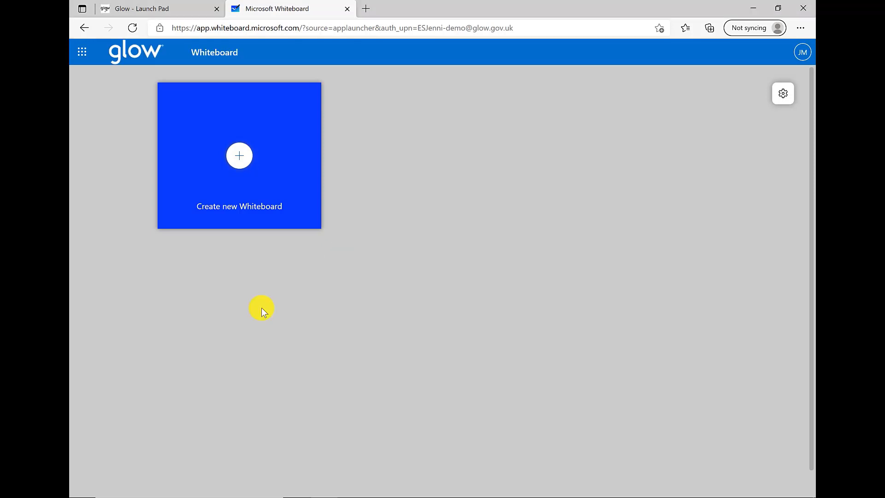
Open Whiteboard from the full list of Office 365 apps and create a new whiteboard.
{"action": "left_click", "coordinate": [80, 56]}
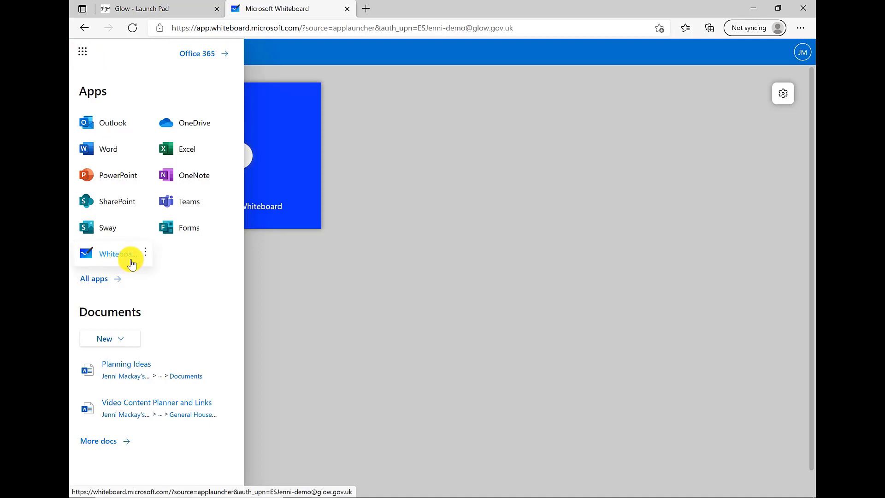
{"action": "left_click", "coordinate": [93, 286]}
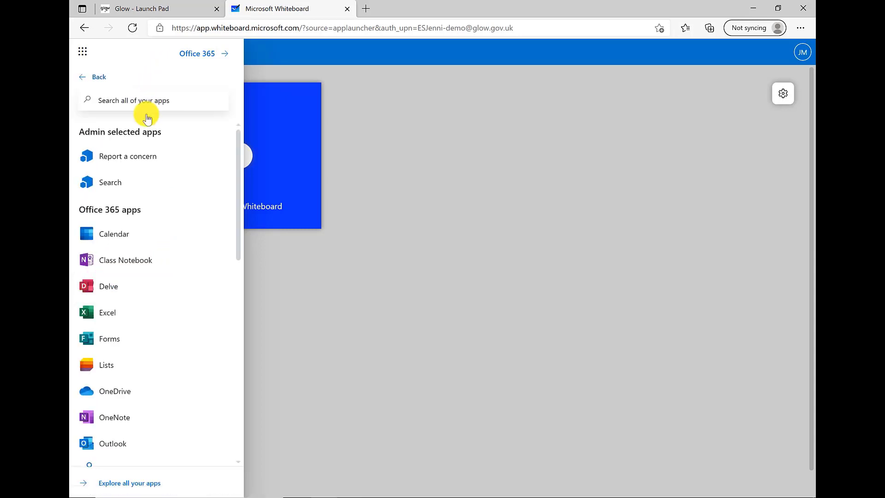
{"action": "scroll", "coordinate": [145, 183], "scroll_direction": "down", "scroll_amount": 2}
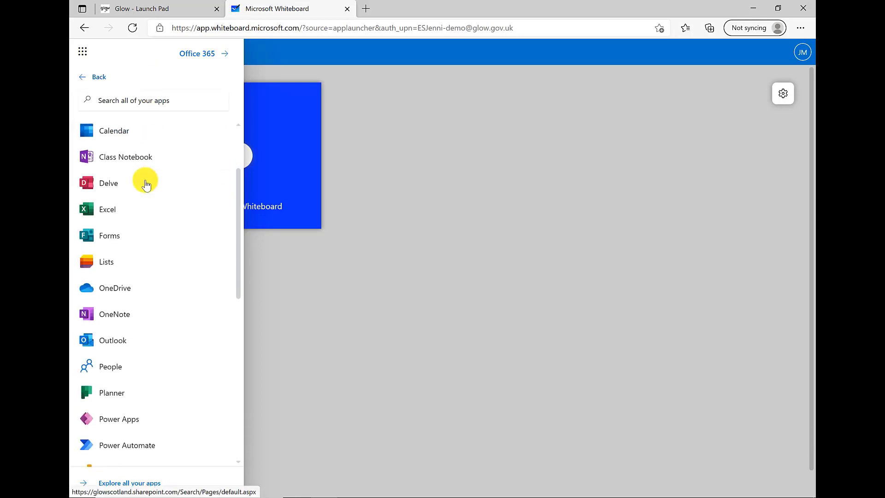
{"action": "scroll", "coordinate": [145, 183], "scroll_direction": "down", "scroll_amount": 8}
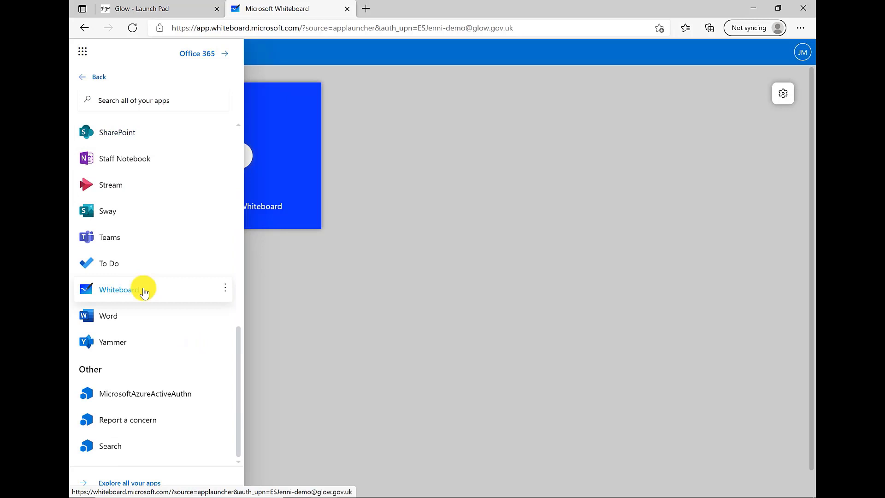
{"action": "left_click", "coordinate": [144, 291]}
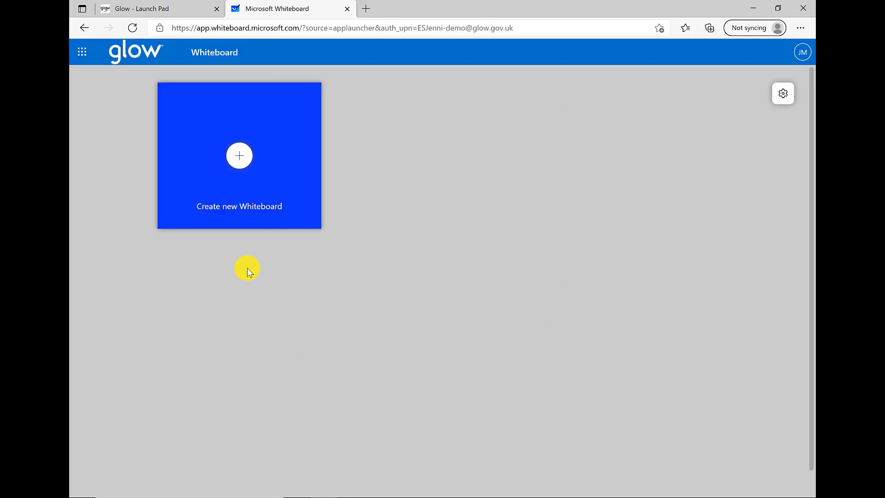
{"action": "left_click", "coordinate": [241, 157]}
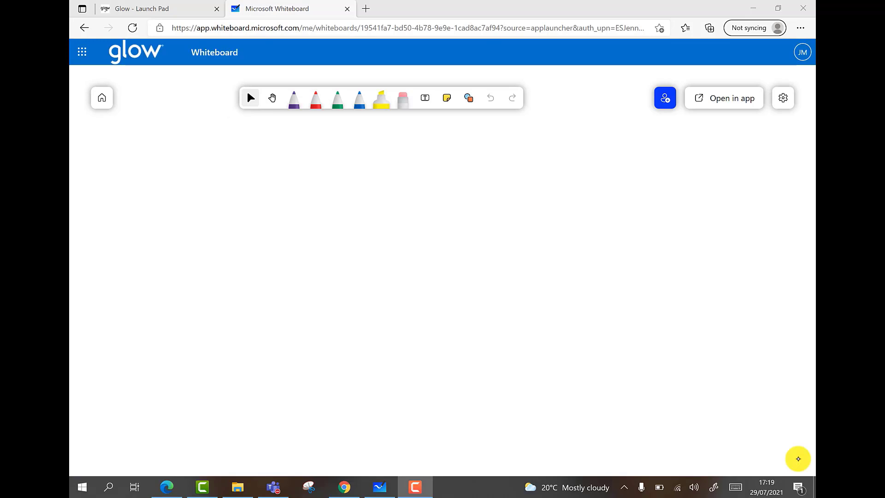
Handwrite "Ink on the screen" with the green pen across the upper part of the board.
{"action": "left_click", "coordinate": [798, 459]}
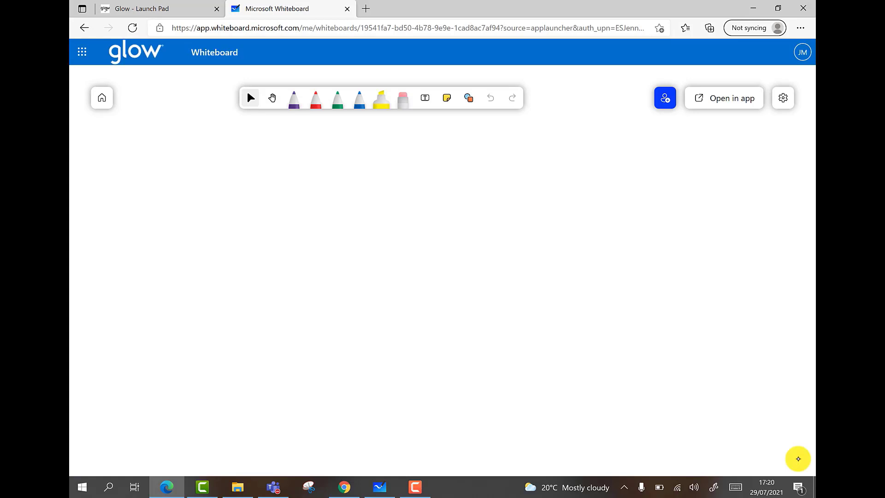
{"action": "left_click", "coordinate": [471, 340]}
{"action": "left_click", "coordinate": [337, 98]}
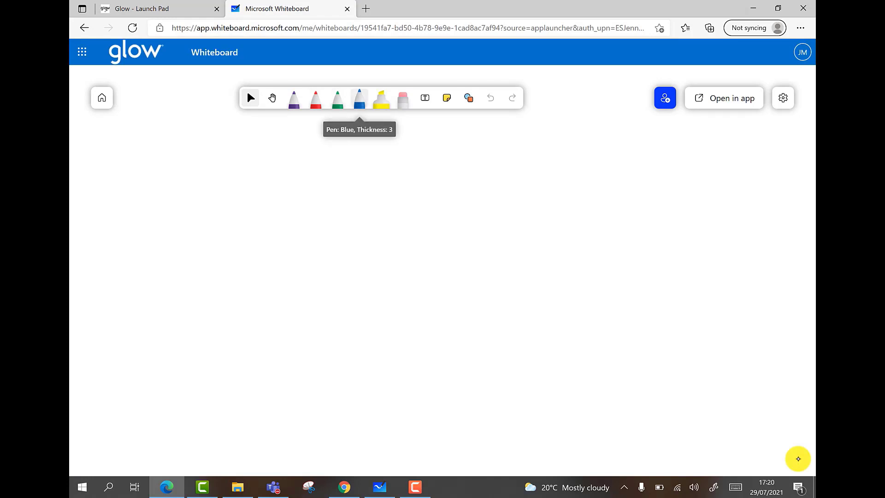
{"action": "left_click", "coordinate": [294, 98]}
{"action": "left_click", "coordinate": [316, 98]}
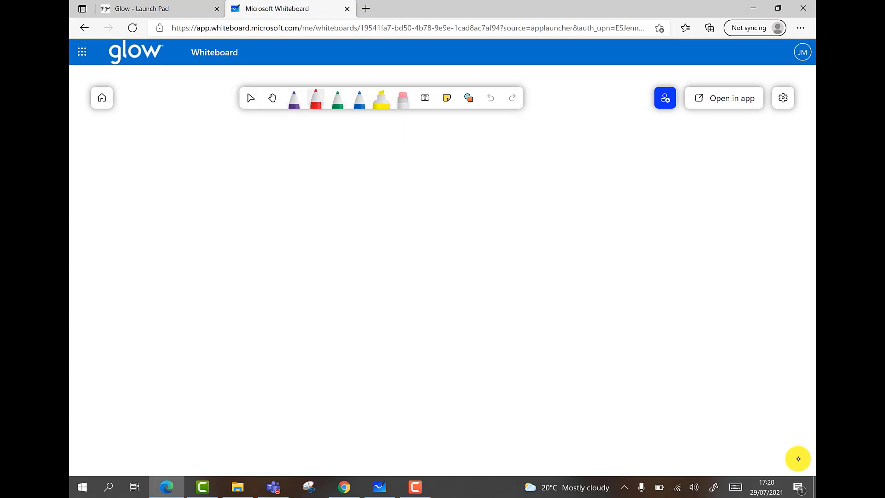
{"action": "left_click", "coordinate": [337, 98]}
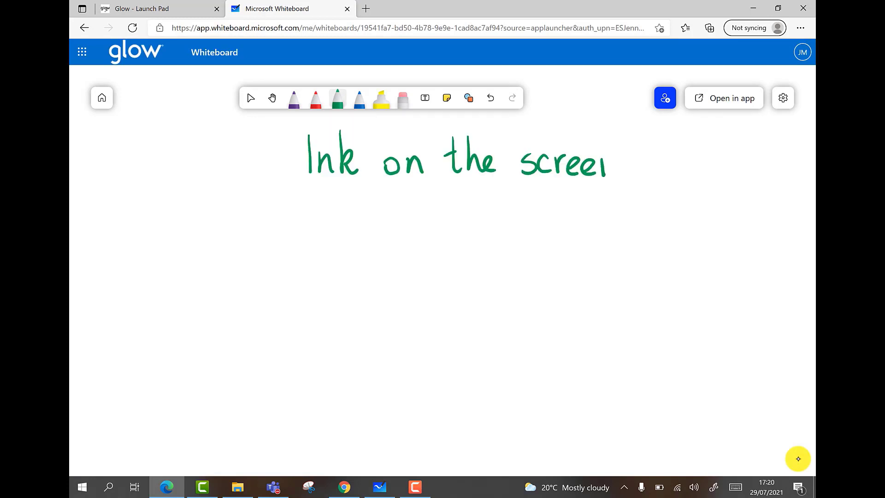
{"action": "left_click_drag", "start_coordinate": [605, 175], "coordinate": [623, 176]}
Set the red pen's thickness to 6 and change its colour to light orange.
{"action": "left_click", "coordinate": [316, 98]}
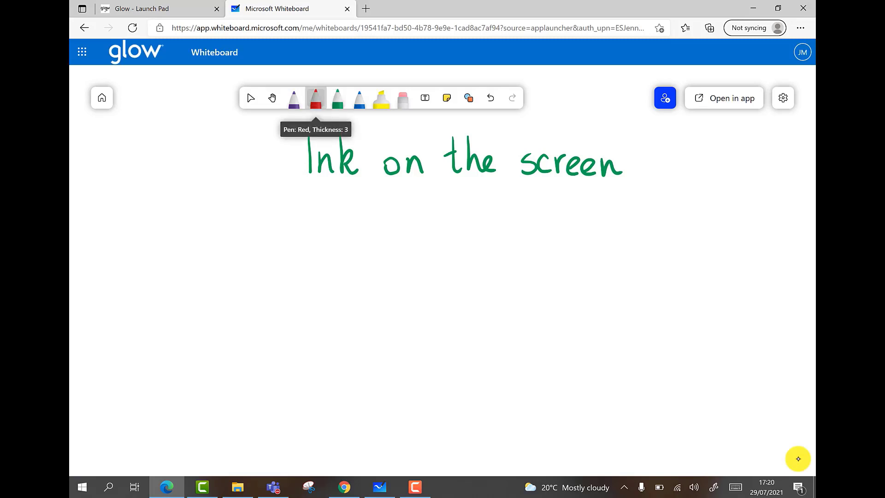
{"action": "left_click", "coordinate": [316, 97]}
{"action": "left_click", "coordinate": [316, 98]}
{"action": "mouse_move", "coordinate": [361, 140]}
{"action": "left_mouse_down"}
{"action": "mouse_move", "coordinate": [391, 140]}
{"action": "mouse_move", "coordinate": [316, 139]}
{"action": "mouse_move", "coordinate": [391, 140]}
{"action": "left_mouse_up"}
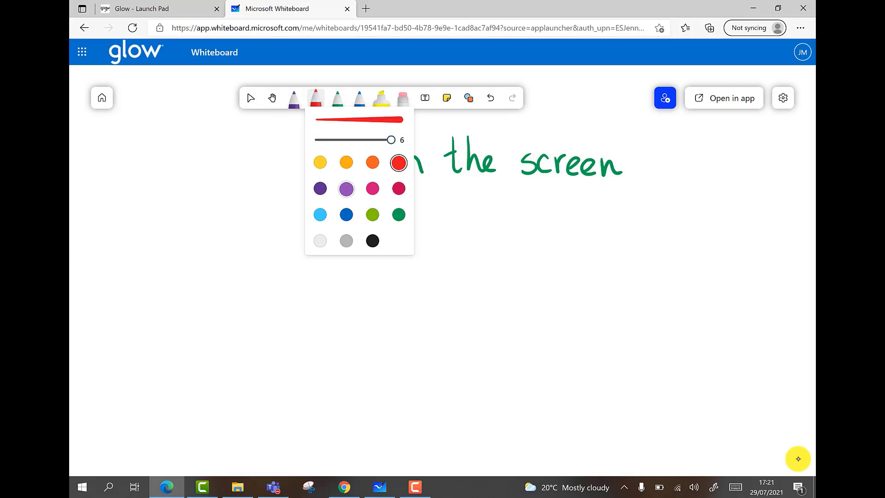
{"action": "left_click", "coordinate": [346, 162]}
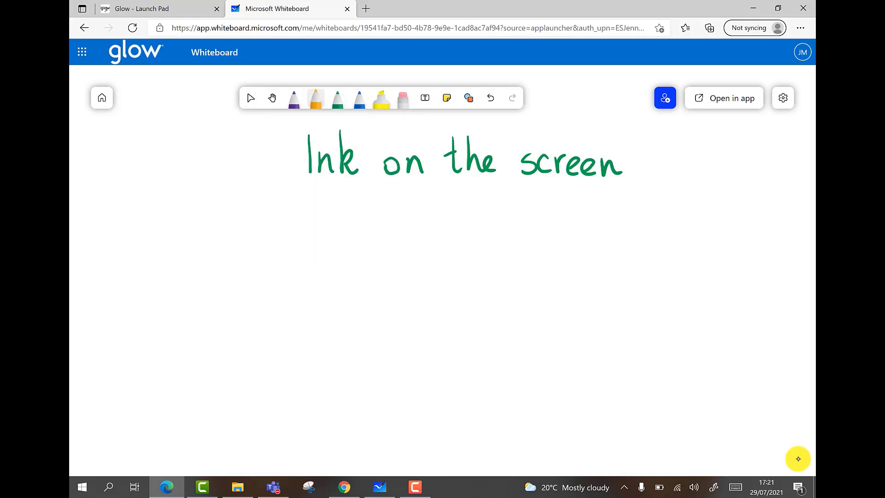
Set the yellow highlighter's thickness to 5 and highlight the handwritten word "on".
{"action": "left_click", "coordinate": [381, 99]}
{"action": "left_click", "coordinate": [381, 99]}
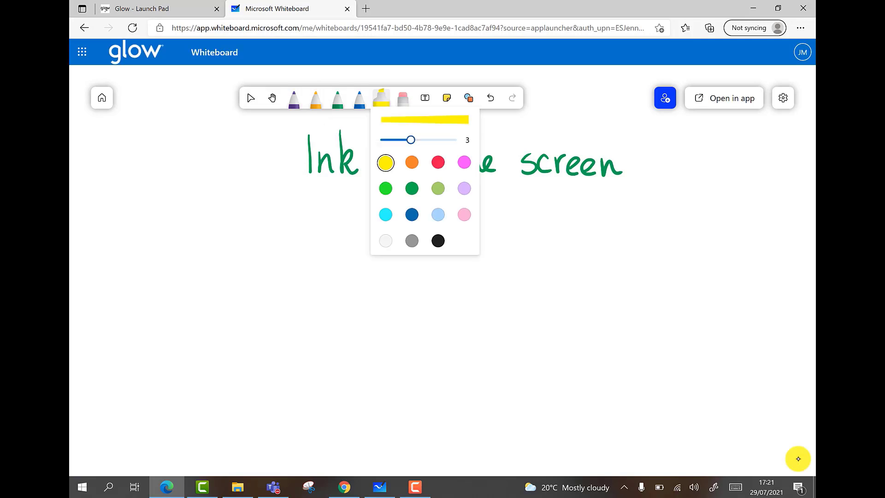
{"action": "mouse_move", "coordinate": [432, 139]}
{"action": "left_mouse_down"}
{"action": "mouse_move", "coordinate": [450, 140]}
{"action": "mouse_move", "coordinate": [421, 140]}
{"action": "mouse_move", "coordinate": [441, 140]}
{"action": "left_mouse_up"}
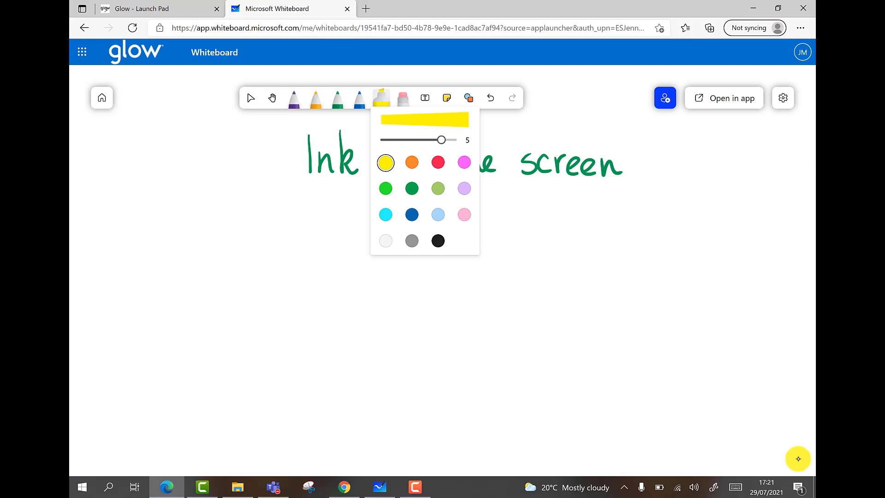
{"action": "left_click", "coordinate": [798, 459]}
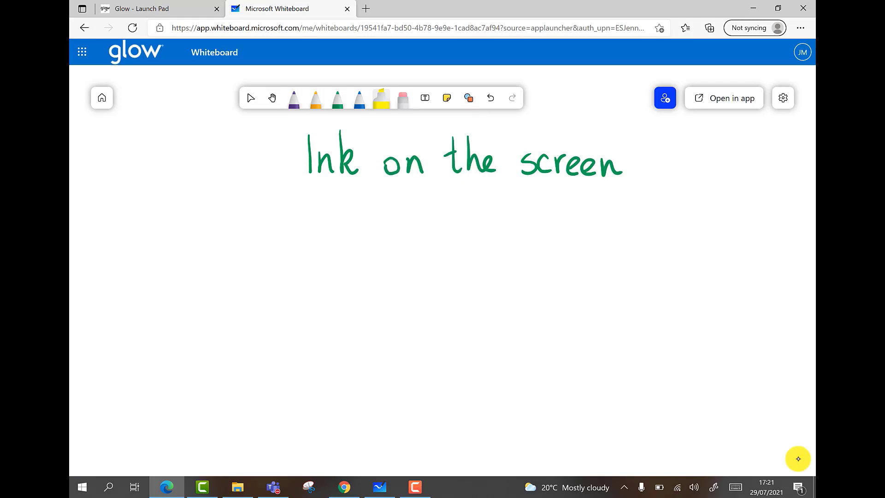
{"action": "left_click_drag", "start_coordinate": [369, 165], "coordinate": [438, 164]}
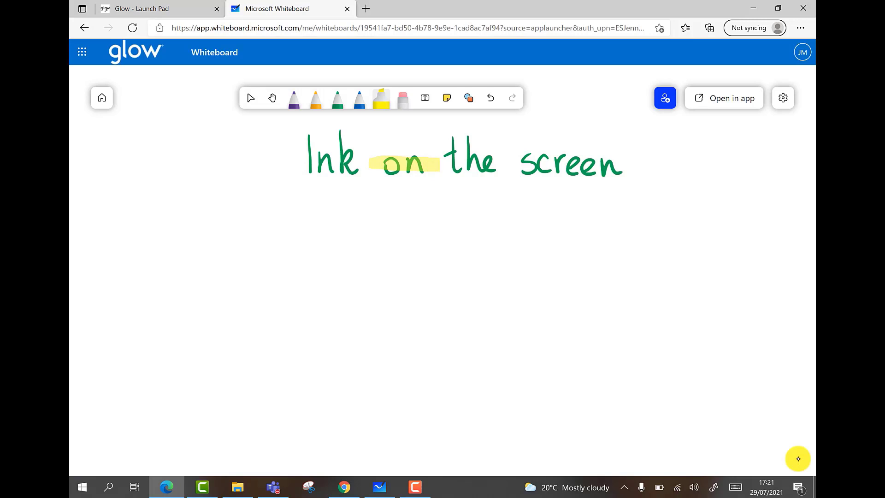
Erase the handwritten word "on" together with its yellow highlight.
{"action": "left_click", "coordinate": [403, 98]}
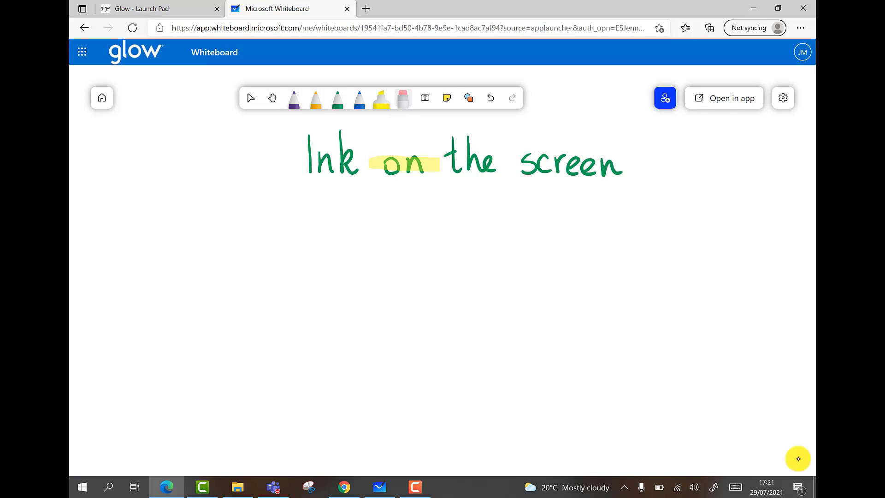
{"action": "left_click_drag", "start_coordinate": [381, 164], "coordinate": [423, 165]}
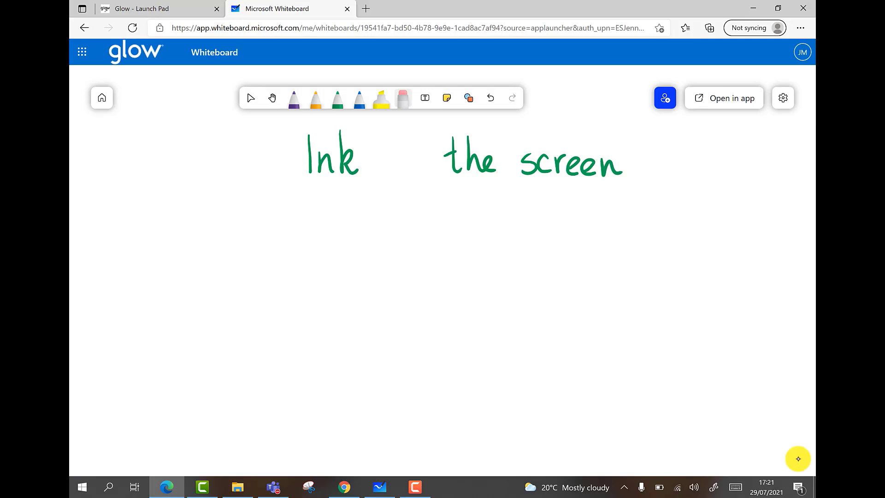
Move the lassoed handwriting to the middle of the board and rearrange its words to read "the Ink screen".
{"action": "left_click", "coordinate": [250, 98]}
{"action": "mouse_move", "coordinate": [271, 123]}
{"action": "left_mouse_down"}
{"action": "mouse_move", "coordinate": [455, 129]}
{"action": "mouse_move", "coordinate": [642, 193]}
{"action": "mouse_move", "coordinate": [652, 229]}
{"action": "left_mouse_up"}
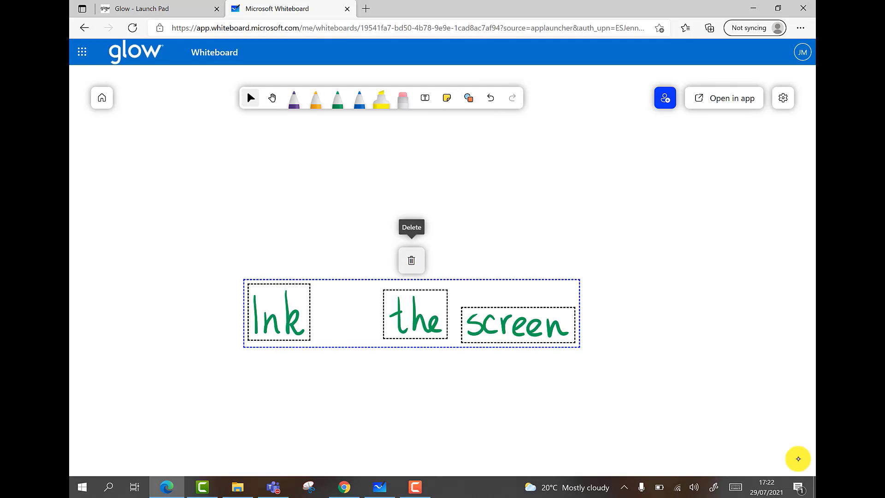
{"action": "left_click", "coordinate": [518, 326]}
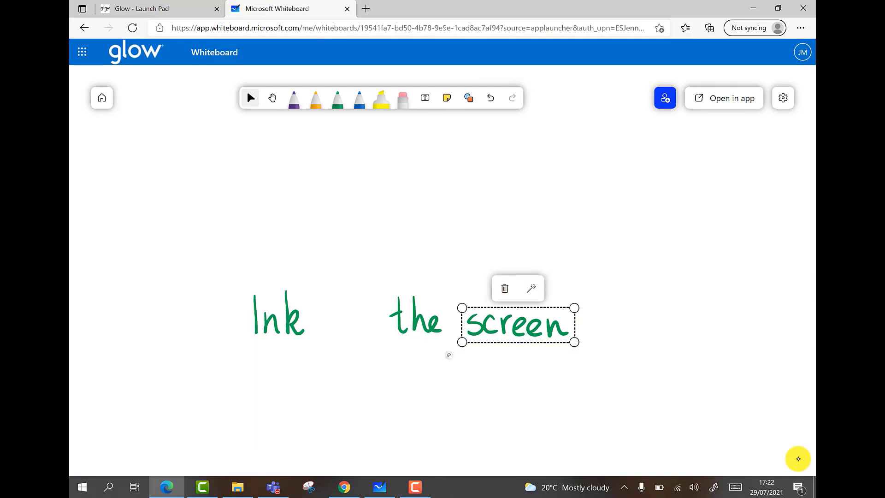
{"action": "mouse_move", "coordinate": [518, 325]}
{"action": "left_mouse_down"}
{"action": "mouse_move", "coordinate": [637, 260]}
{"action": "mouse_move", "coordinate": [517, 324]}
{"action": "left_mouse_up"}
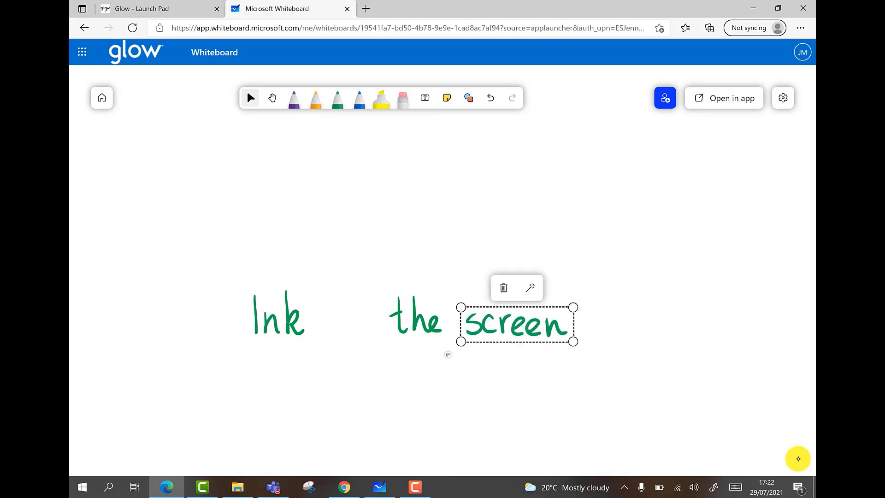
{"action": "mouse_move", "coordinate": [374, 289]}
{"action": "left_mouse_down"}
{"action": "mouse_move", "coordinate": [432, 290]}
{"action": "mouse_move", "coordinate": [442, 346]}
{"action": "left_mouse_up"}
{"action": "mouse_move", "coordinate": [415, 318]}
{"action": "left_mouse_down"}
{"action": "mouse_move", "coordinate": [393, 293]}
{"action": "mouse_move", "coordinate": [219, 310]}
{"action": "mouse_move", "coordinate": [212, 322]}
{"action": "left_mouse_up"}
{"action": "left_click_drag", "start_coordinate": [517, 325], "coordinate": [370, 324]}
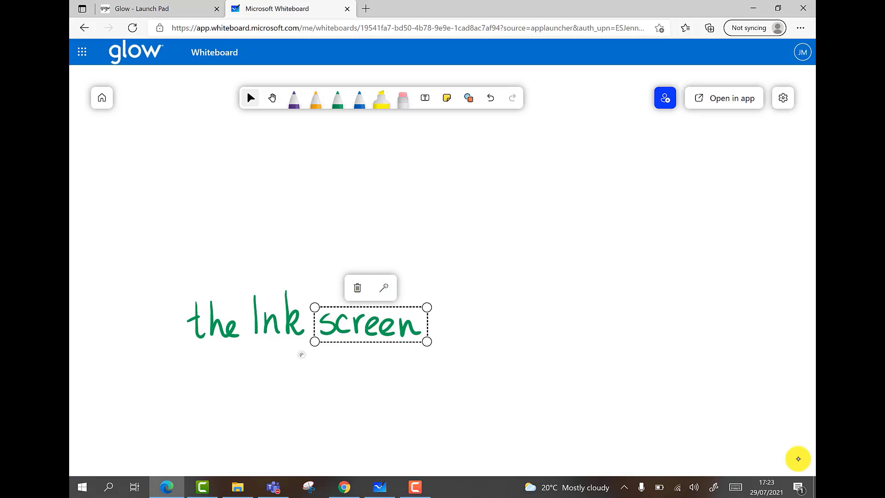
Delete the handwritten words "screen" and "the", and try the ink enhancement on the word "Ink".
{"action": "left_click", "coordinate": [357, 288]}
{"action": "left_click_drag", "start_coordinate": [181, 281], "coordinate": [246, 347]}
{"action": "left_click", "coordinate": [200, 276]}
{"action": "mouse_move", "coordinate": [184, 265]}
{"action": "left_mouse_down"}
{"action": "mouse_move", "coordinate": [270, 268]}
{"action": "mouse_move", "coordinate": [344, 348]}
{"action": "left_mouse_up"}
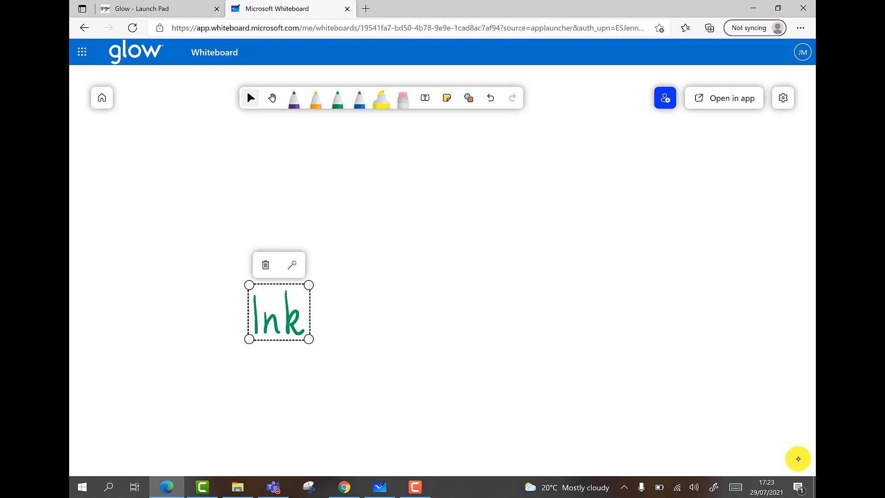
{"action": "left_click", "coordinate": [293, 265]}
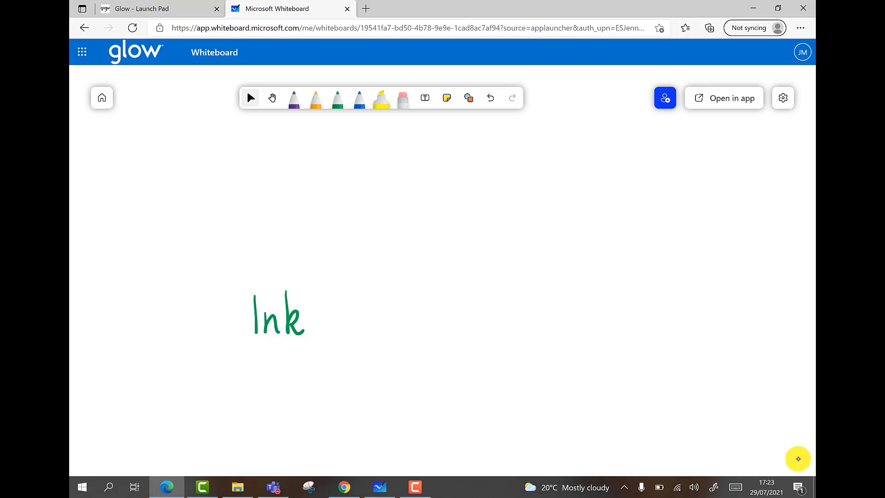
Draw a rough square with the blue pen beside "Ink", enhance it into a clean square and resize it.
{"action": "left_click", "coordinate": [359, 98]}
{"action": "mouse_move", "coordinate": [351, 204]}
{"action": "left_mouse_down"}
{"action": "mouse_move", "coordinate": [374, 203]}
{"action": "mouse_move", "coordinate": [502, 361]}
{"action": "mouse_move", "coordinate": [345, 234]}
{"action": "mouse_move", "coordinate": [347, 211]}
{"action": "left_mouse_up"}
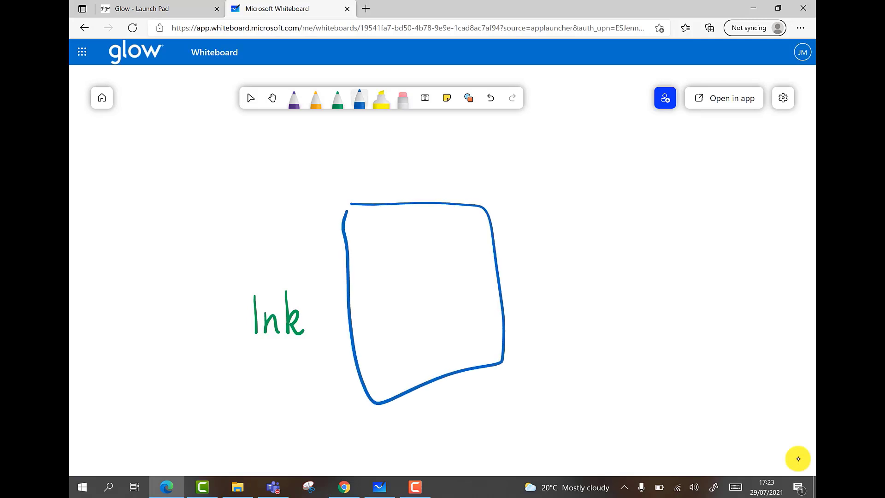
{"action": "left_click", "coordinate": [251, 98]}
{"action": "mouse_move", "coordinate": [303, 172]}
{"action": "left_mouse_down"}
{"action": "mouse_move", "coordinate": [426, 175]}
{"action": "mouse_move", "coordinate": [537, 356]}
{"action": "mouse_move", "coordinate": [547, 423]}
{"action": "left_mouse_up"}
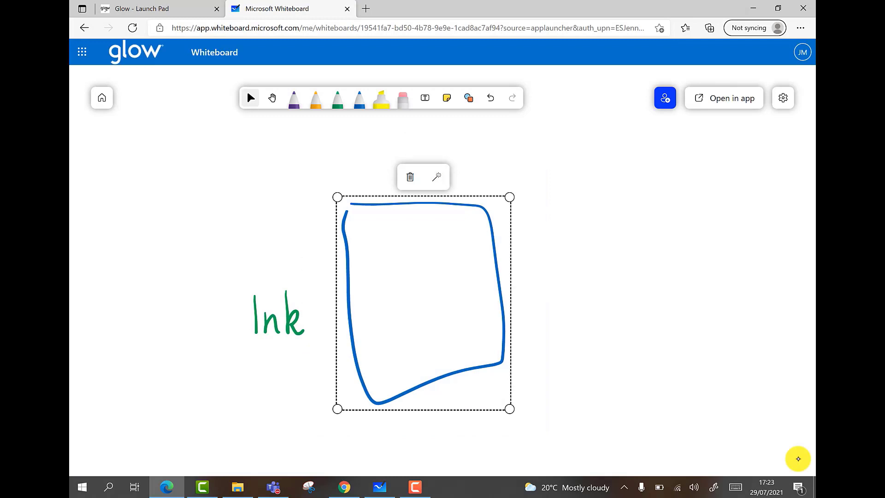
{"action": "left_click", "coordinate": [436, 176]}
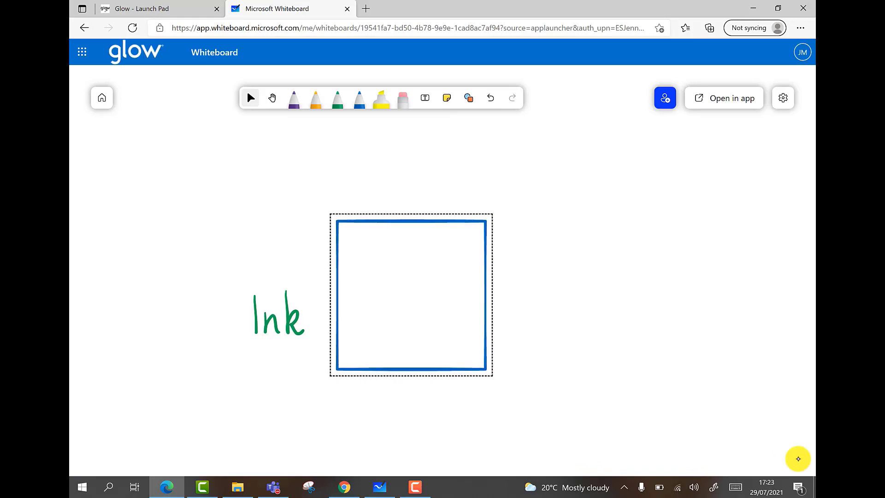
{"action": "left_click_drag", "start_coordinate": [501, 386], "coordinate": [557, 441]}
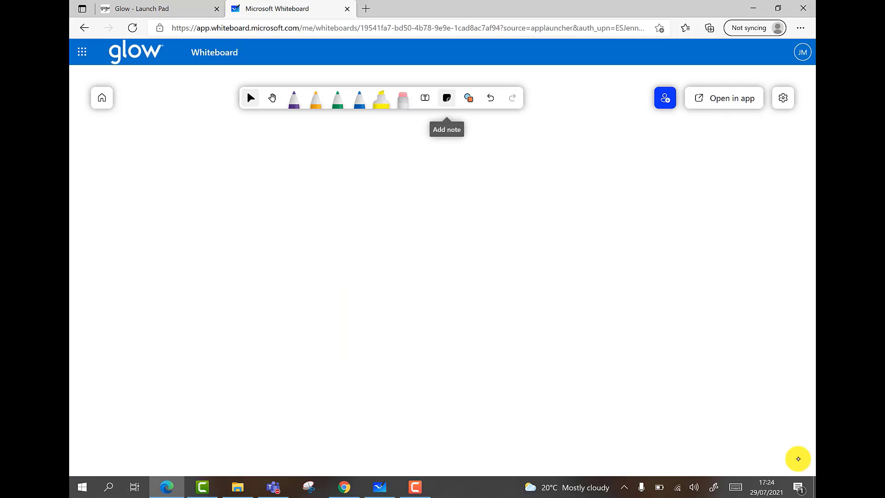
Add a red sticky note to the empty board.
{"action": "left_click", "coordinate": [447, 98]}
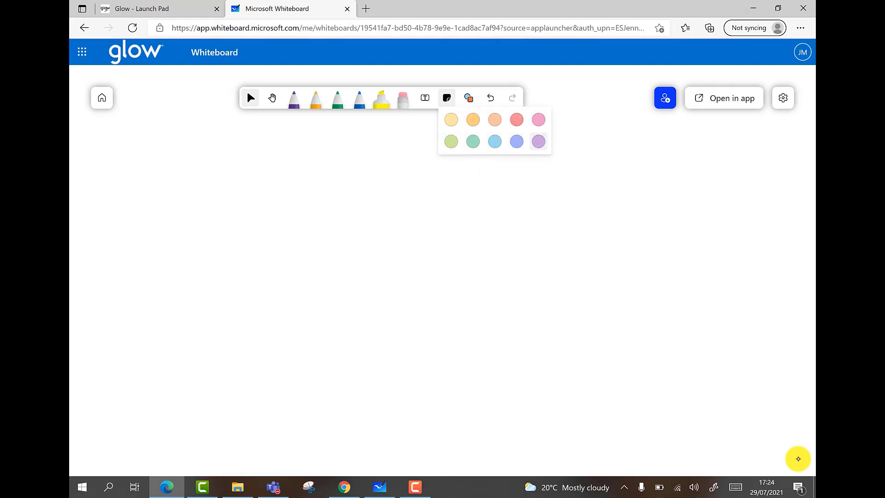
{"action": "left_click", "coordinate": [517, 120]}
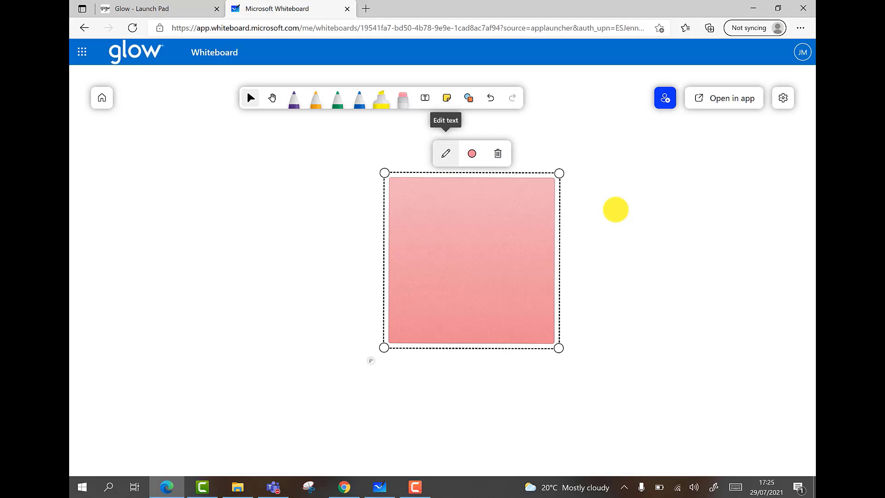
Enter the text "type here" on the red sticky note using handwriting input.
{"action": "left_click", "coordinate": [445, 154]}
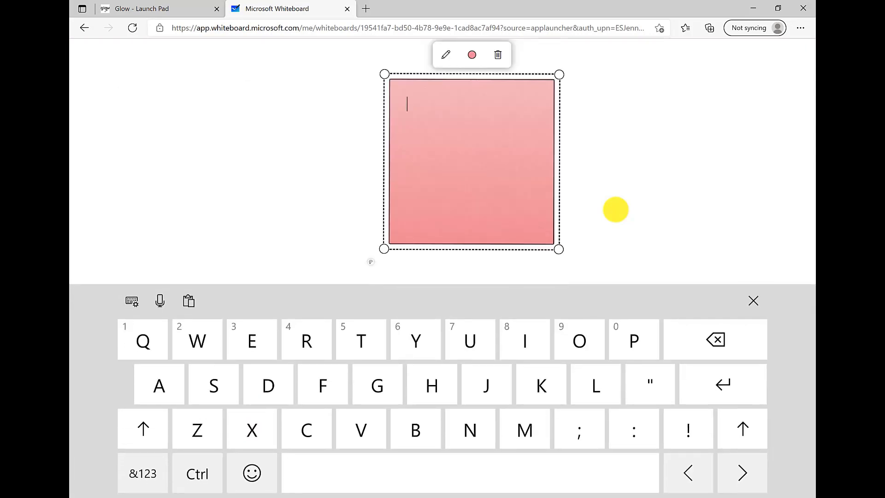
{"action": "left_click", "coordinate": [753, 301]}
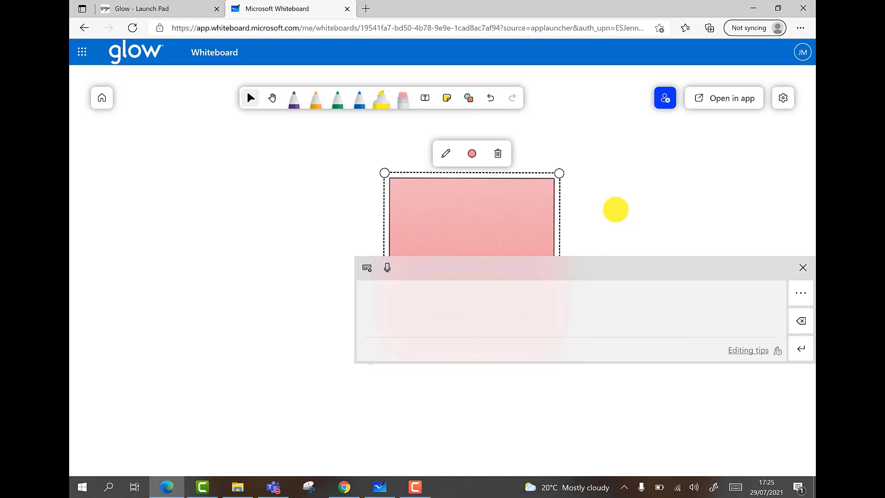
{"action": "left_click_drag", "start_coordinate": [402, 291], "coordinate": [402, 337]}
{"action": "mouse_move", "coordinate": [393, 318]}
{"action": "left_mouse_down"}
{"action": "mouse_move", "coordinate": [410, 316]}
{"action": "mouse_move", "coordinate": [428, 337]}
{"action": "mouse_move", "coordinate": [411, 343]}
{"action": "left_mouse_up"}
{"action": "mouse_move", "coordinate": [429, 320]}
{"action": "left_mouse_down"}
{"action": "mouse_move", "coordinate": [433, 351]}
{"action": "mouse_move", "coordinate": [453, 332]}
{"action": "left_mouse_up"}
{"action": "left_click_drag", "start_coordinate": [486, 292], "coordinate": [500, 336]}
{"action": "left_click_drag", "start_coordinate": [504, 322], "coordinate": [517, 336]}
{"action": "left_click_drag", "start_coordinate": [521, 336], "coordinate": [535, 321]}
{"action": "left_click_drag", "start_coordinate": [539, 325], "coordinate": [555, 336]}
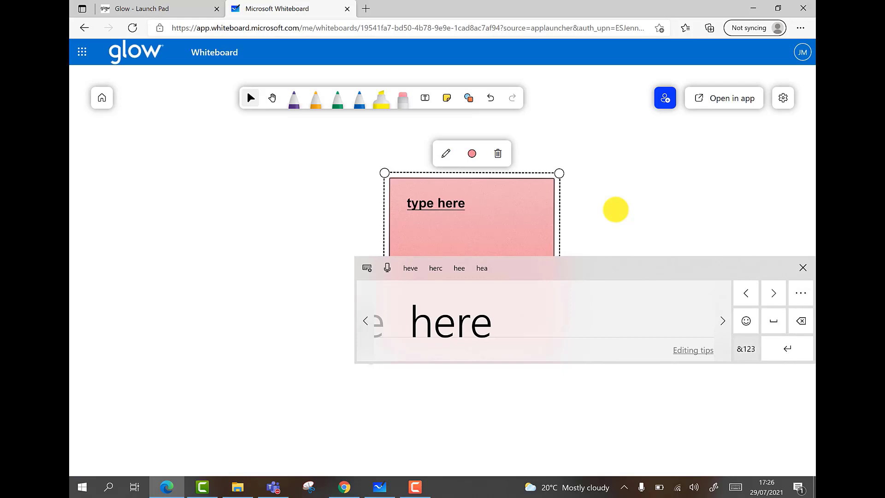
{"action": "left_click", "coordinate": [746, 349]}
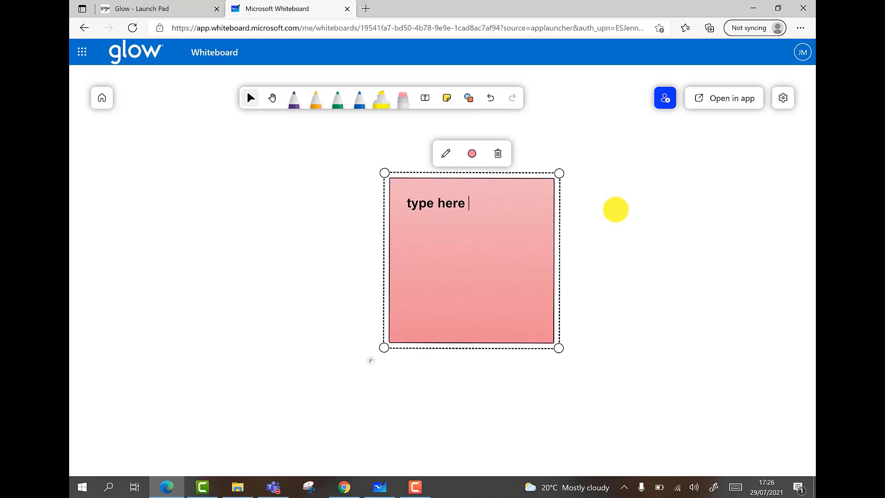
Change the sticky note's colour to light blue and reselect the note.
{"action": "left_click", "coordinate": [471, 153]}
{"action": "left_click", "coordinate": [498, 126]}
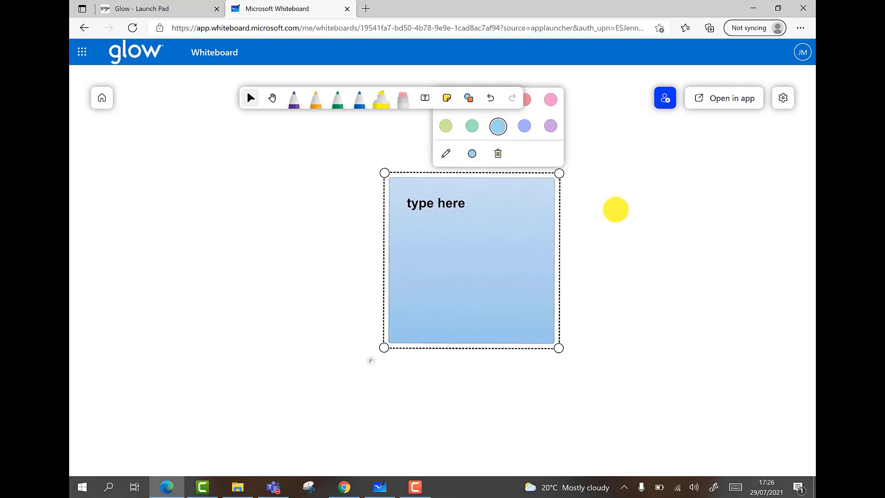
{"action": "left_click", "coordinate": [615, 209]}
{"action": "left_click", "coordinate": [471, 260]}
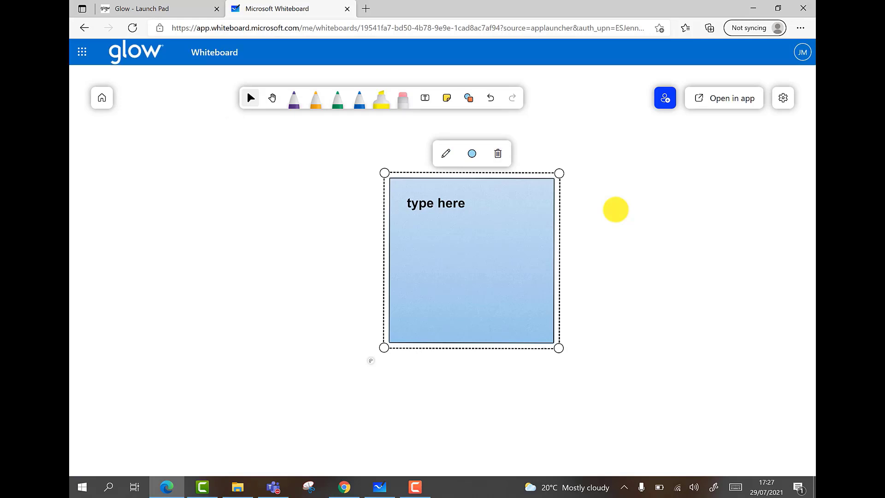
Delete the blue sticky note and undo the deletion.
{"action": "left_click", "coordinate": [498, 153]}
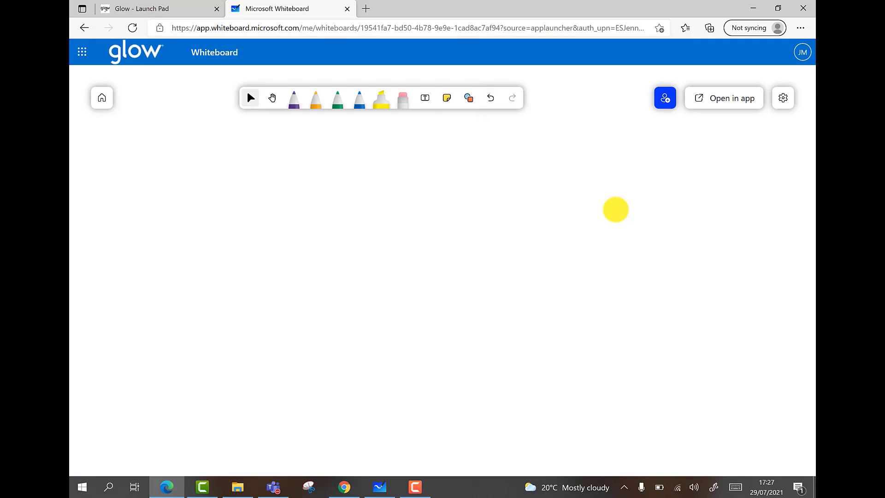
{"action": "left_click", "coordinate": [491, 98]}
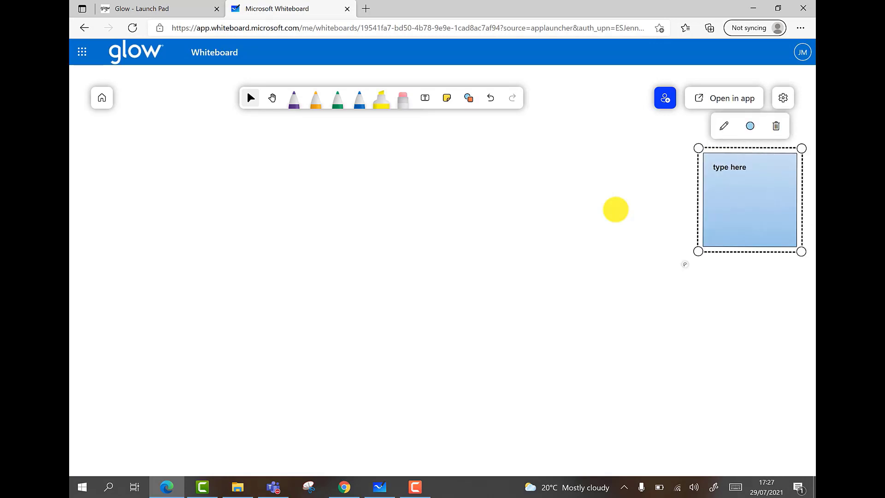
{"action": "left_click", "coordinate": [616, 210]}
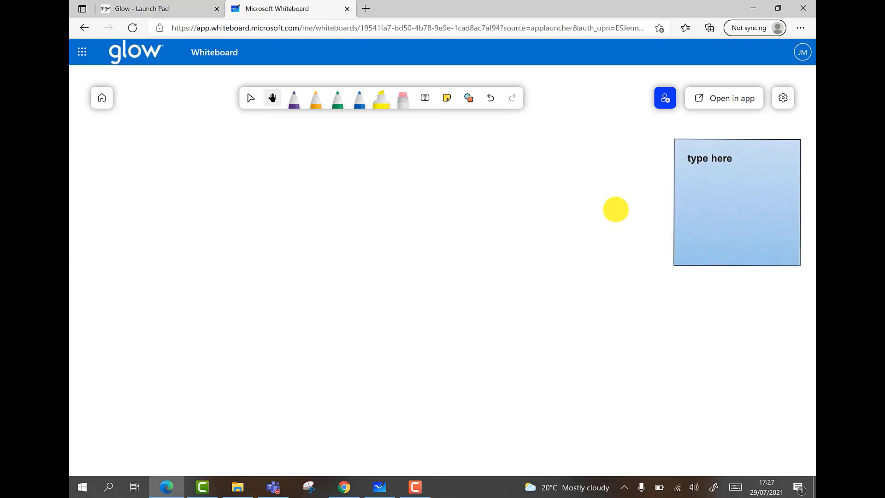
Insert a square shape, stretched into a large rectangle beside the sticky note, and rotate it until its edges are level.
{"action": "left_click", "coordinate": [468, 98]}
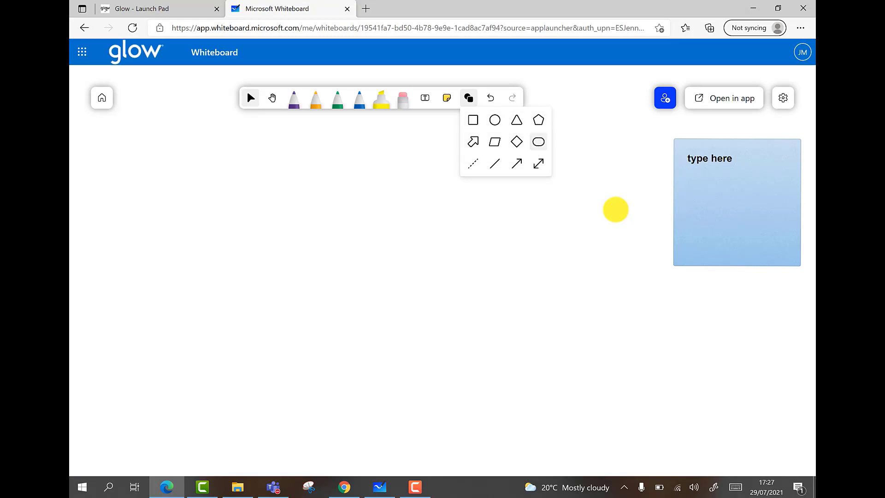
{"action": "left_click", "coordinate": [473, 120]}
{"action": "left_click_drag", "start_coordinate": [432, 271], "coordinate": [631, 362]}
{"action": "left_click_drag", "start_coordinate": [632, 254], "coordinate": [656, 254]}
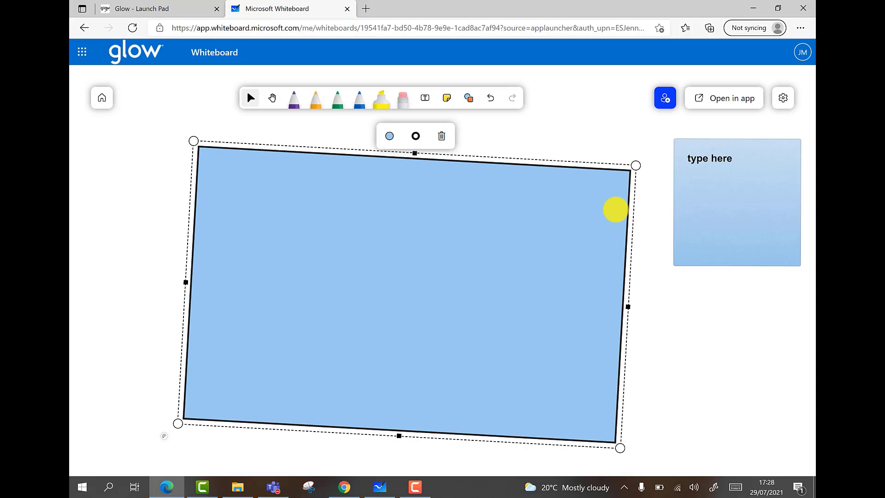
{"action": "left_click_drag", "start_coordinate": [164, 436], "coordinate": [172, 448]}
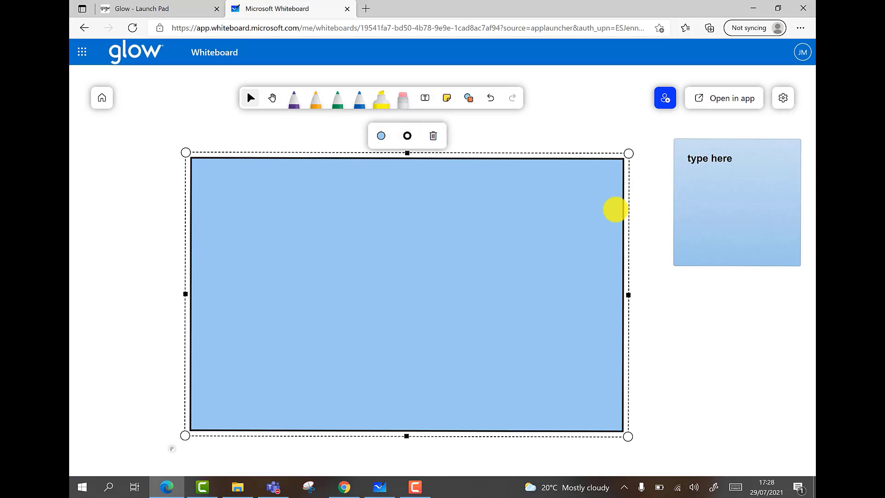
Try a light grey fill on the rectangle, remove its fill entirely, and open its outline colour choices.
{"action": "left_click", "coordinate": [381, 135]}
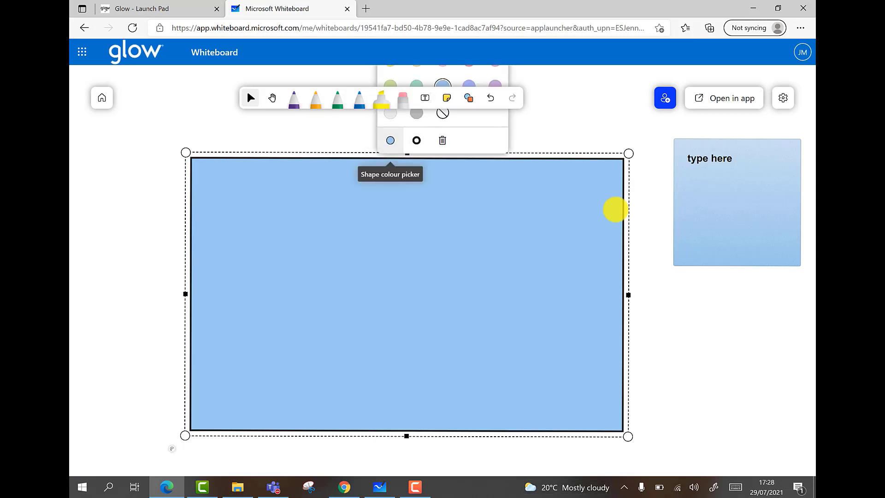
{"action": "left_click", "coordinate": [390, 113]}
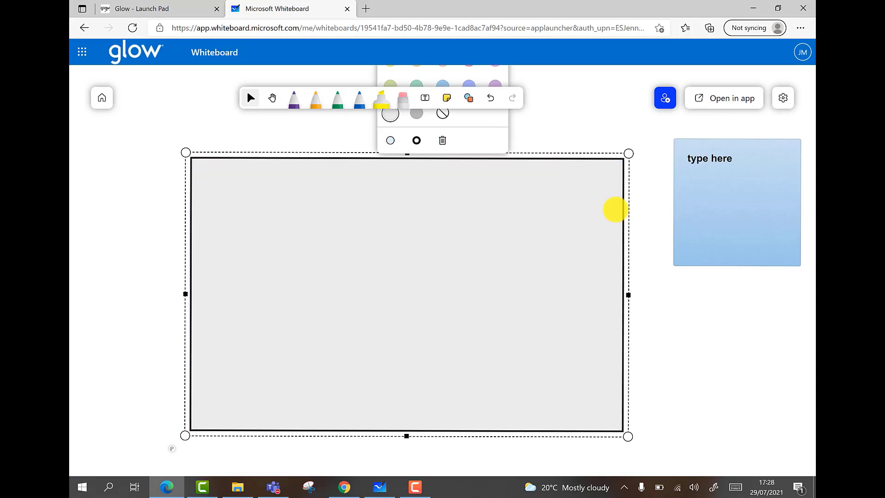
{"action": "left_click", "coordinate": [443, 114]}
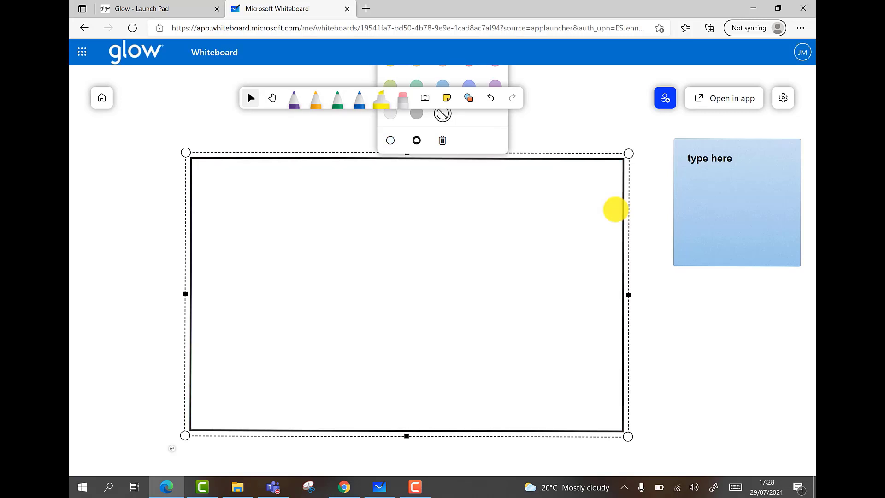
{"action": "left_click", "coordinate": [416, 141]}
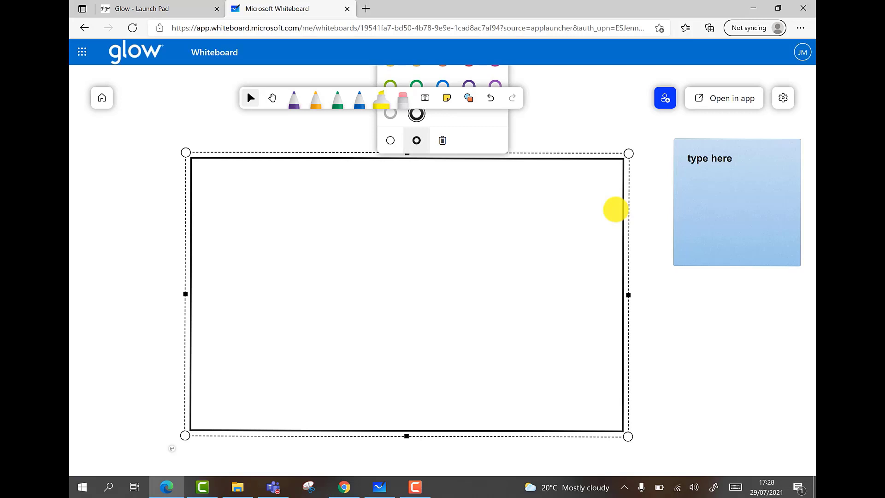
Add two straight horizontal lines across the full width of the rectangle to divide it into three rows.
{"action": "left_click", "coordinate": [468, 98]}
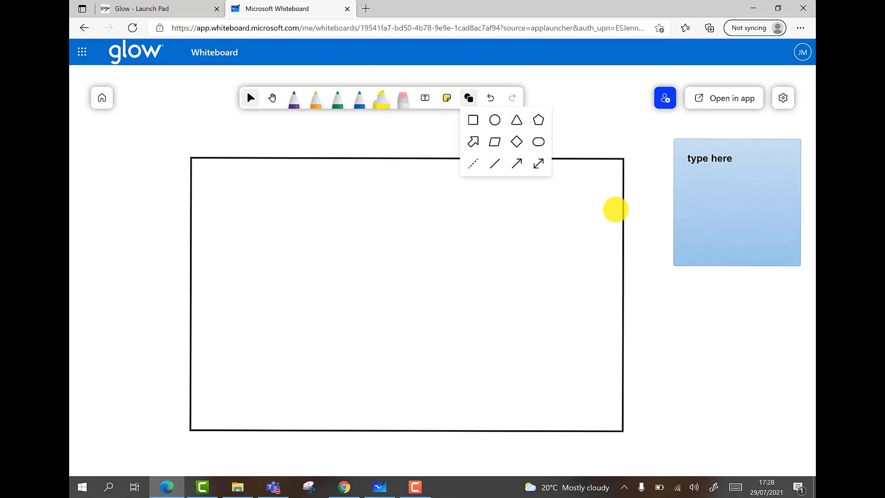
{"action": "left_click", "coordinate": [494, 164]}
{"action": "left_click_drag", "start_coordinate": [248, 245], "coordinate": [227, 242]}
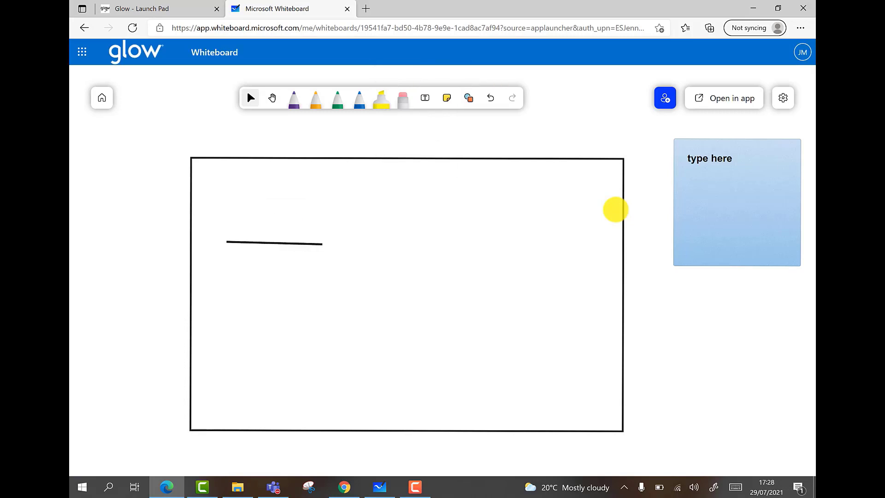
{"action": "left_click_drag", "start_coordinate": [322, 244], "coordinate": [621, 252]}
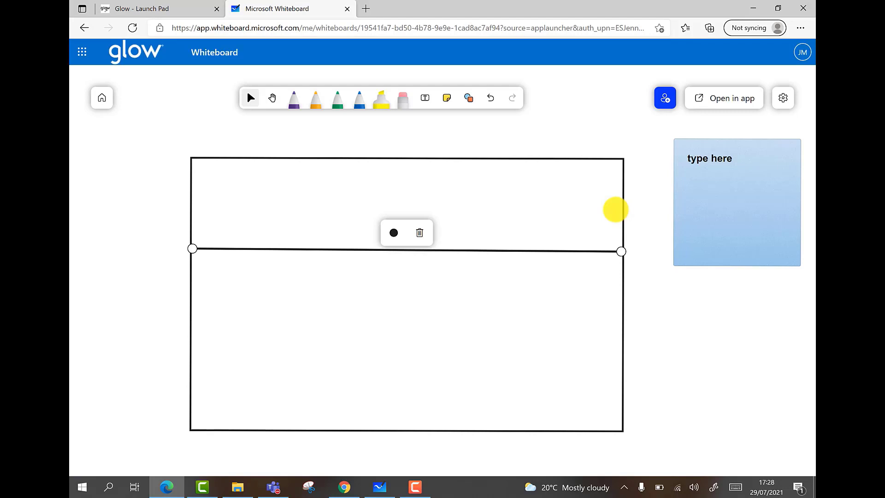
{"action": "left_click", "coordinate": [468, 97]}
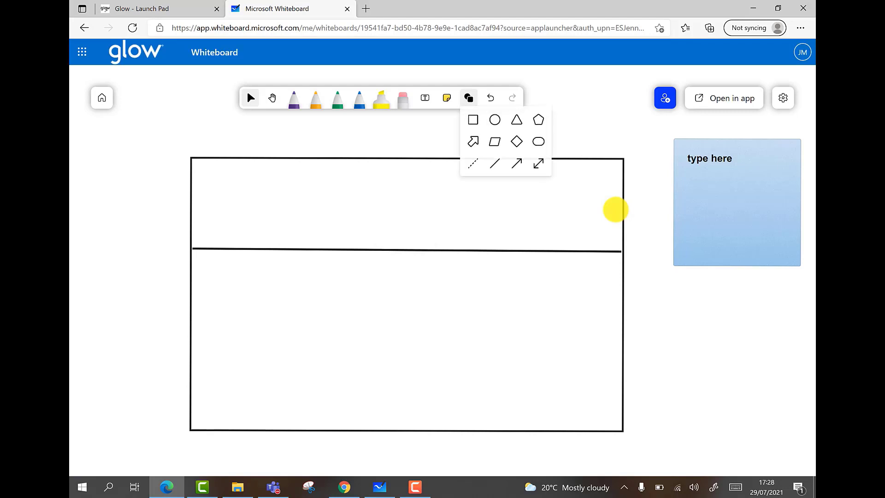
{"action": "left_click", "coordinate": [493, 163]}
{"action": "left_click_drag", "start_coordinate": [500, 320], "coordinate": [229, 332]}
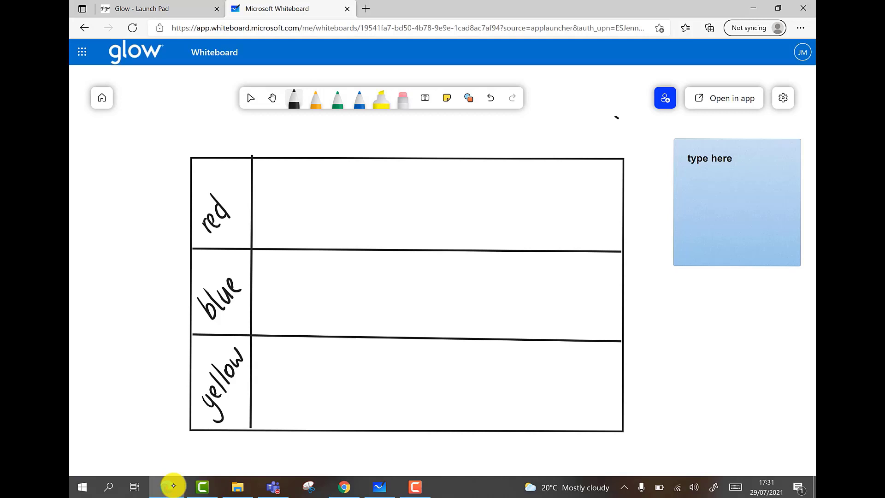
Draw orange tally marks in the table: a struck-through group of five for yellow, one for blue and one for red.
{"action": "left_click", "coordinate": [316, 97]}
{"action": "mouse_move", "coordinate": [274, 372]}
{"action": "left_mouse_down"}
{"action": "mouse_move", "coordinate": [275, 402]}
{"action": "mouse_move", "coordinate": [293, 403]}
{"action": "left_mouse_up"}
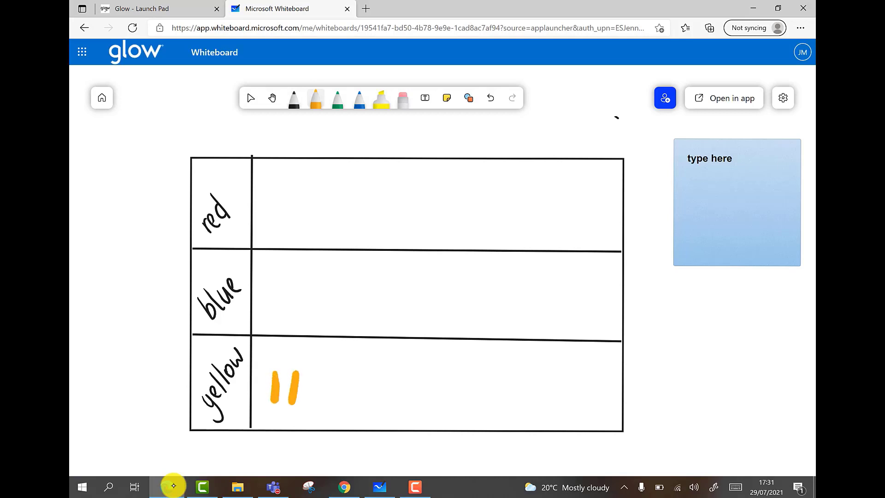
{"action": "left_click_drag", "start_coordinate": [312, 374], "coordinate": [310, 411]}
{"action": "left_click_drag", "start_coordinate": [283, 278], "coordinate": [286, 316]}
{"action": "left_click_drag", "start_coordinate": [291, 188], "coordinate": [294, 216]}
{"action": "left_click_drag", "start_coordinate": [332, 375], "coordinate": [330, 414]}
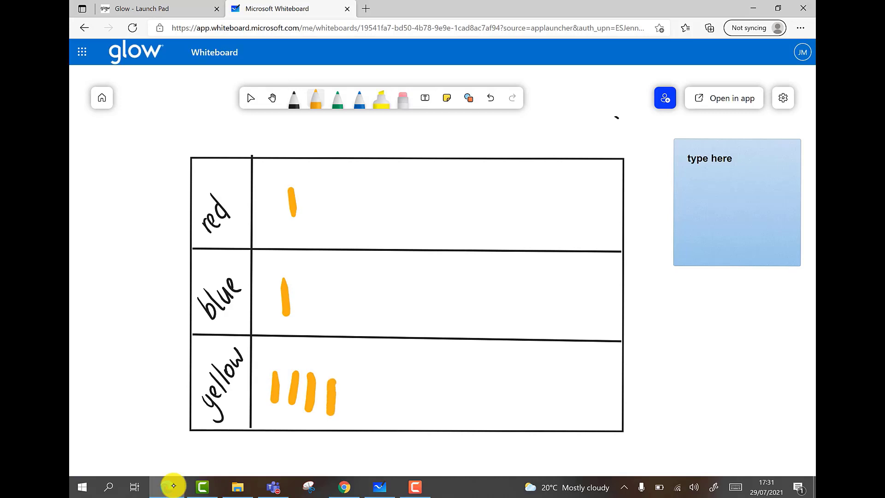
{"action": "left_click_drag", "start_coordinate": [265, 408], "coordinate": [353, 378]}
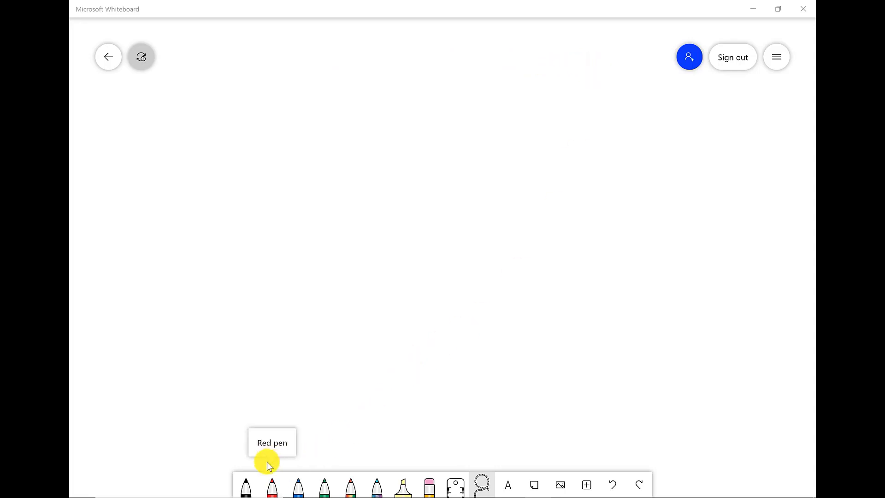
Open the board settings in the Microsoft Whiteboard desktop app and go through the pen, ink and object snapping options.
{"action": "left_click", "coordinate": [778, 62]}
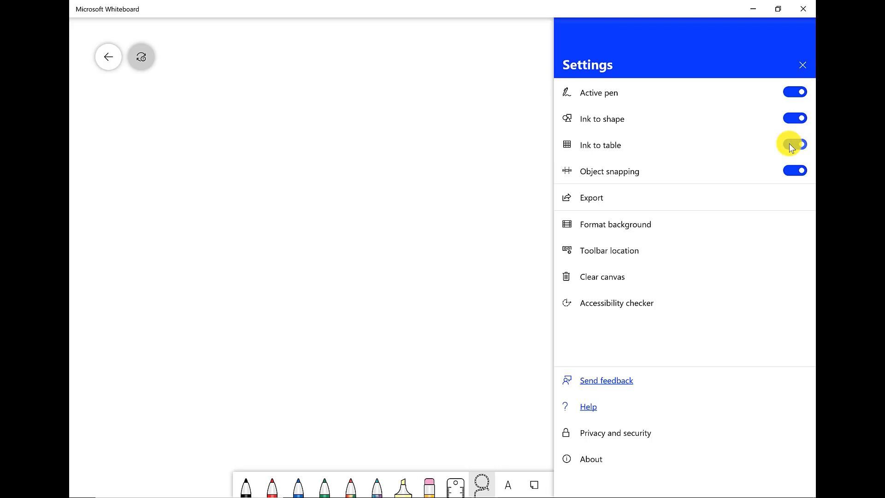
{"action": "left_click", "coordinate": [793, 170]}
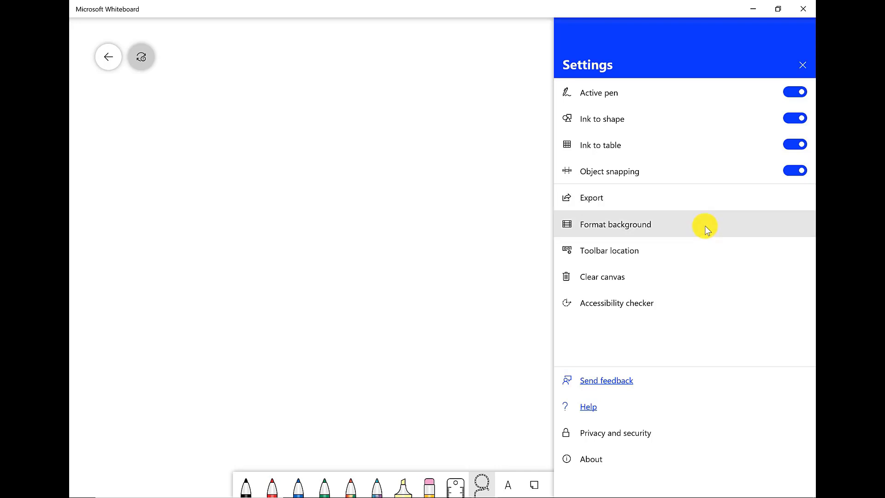
Set the toolbar location to Left, switch it back to Bottom and return to the main settings.
{"action": "left_click", "coordinate": [703, 251]}
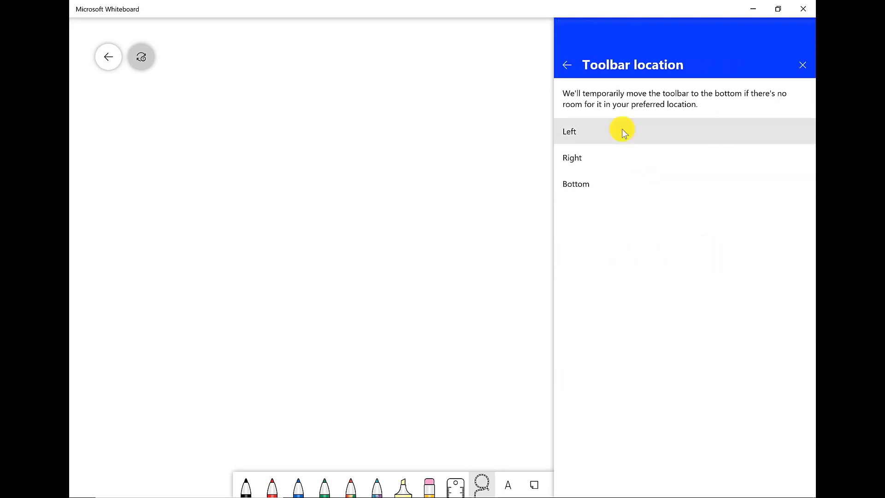
{"action": "left_click", "coordinate": [622, 129]}
{"action": "left_click", "coordinate": [645, 184]}
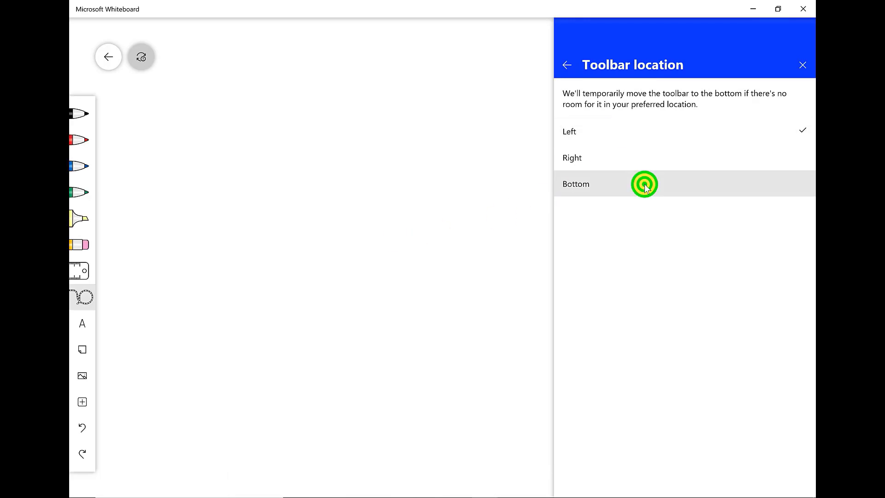
{"action": "left_click", "coordinate": [573, 64]}
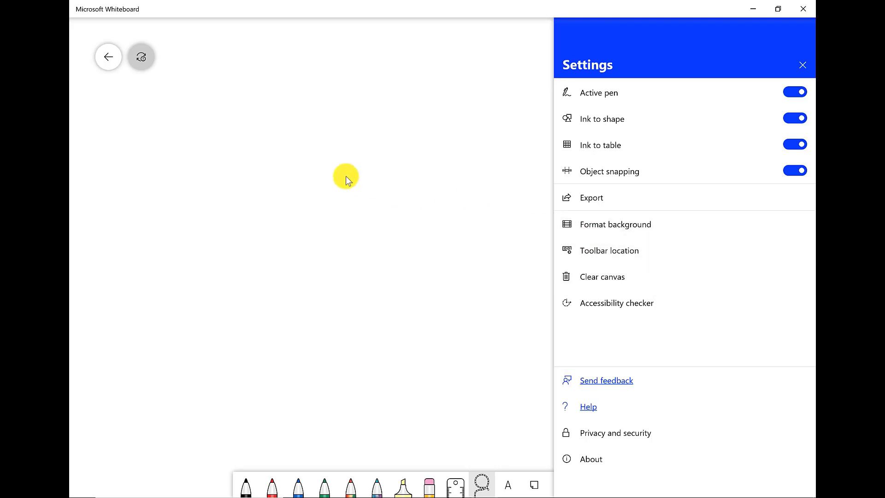
Open the background formatting, try light green, light grey and black board colours, and set the colour back to white.
{"action": "left_click", "coordinate": [690, 228]}
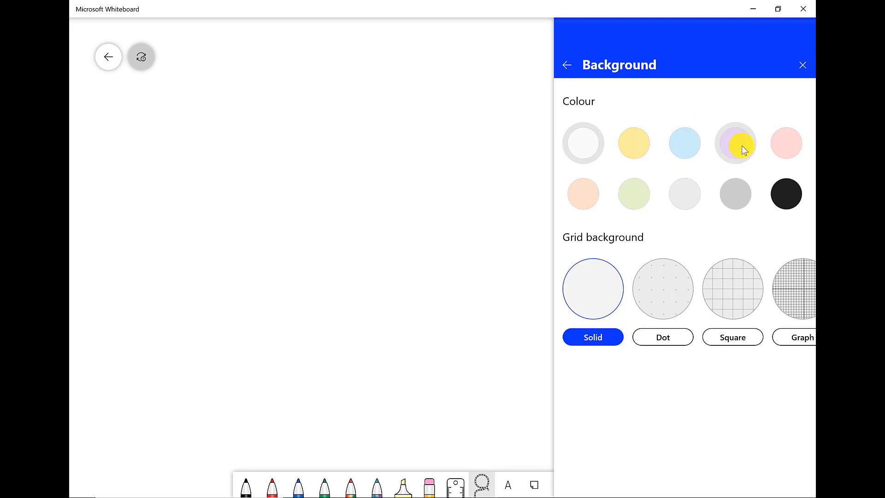
{"action": "left_click", "coordinate": [635, 192]}
{"action": "left_click", "coordinate": [684, 187]}
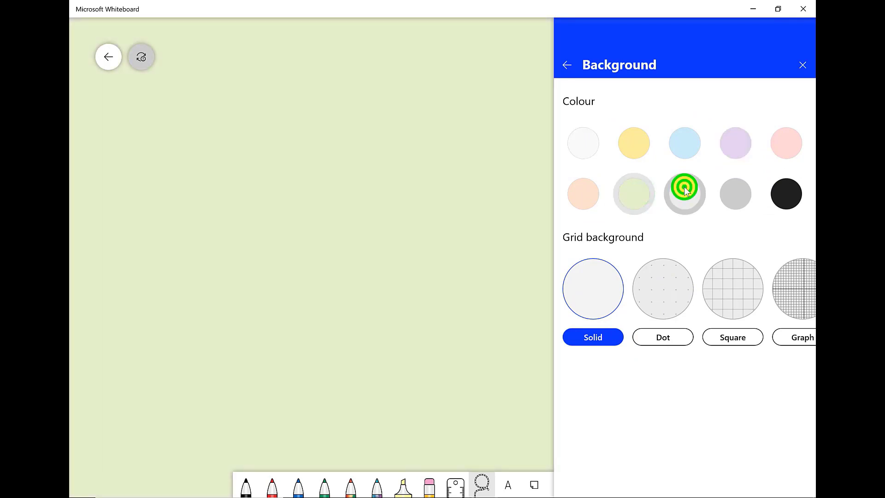
{"action": "left_click", "coordinate": [784, 190]}
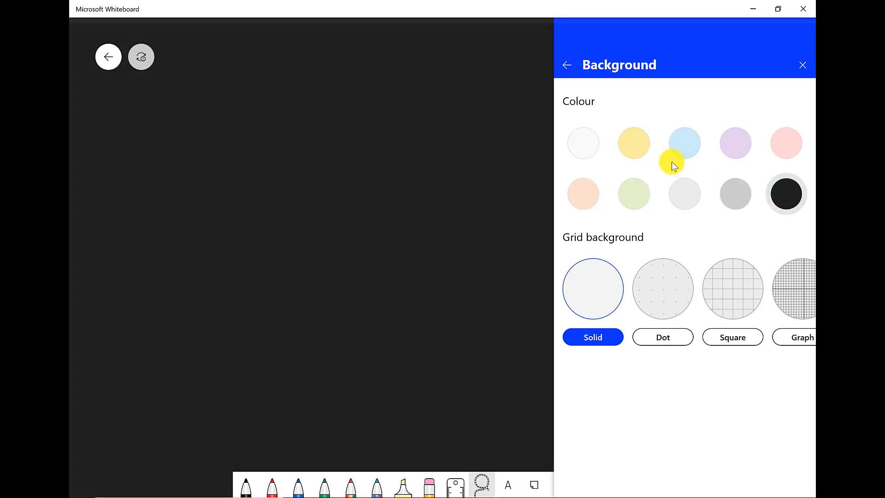
{"action": "left_click", "coordinate": [584, 139]}
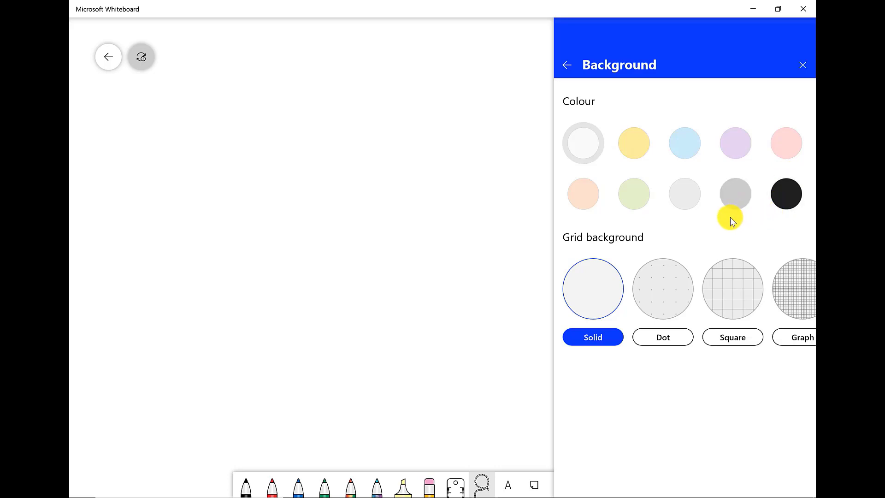
Apply the Wide rule grid background to the board and close the background settings.
{"action": "left_click", "coordinate": [802, 331]}
{"action": "left_click", "coordinate": [802, 331]}
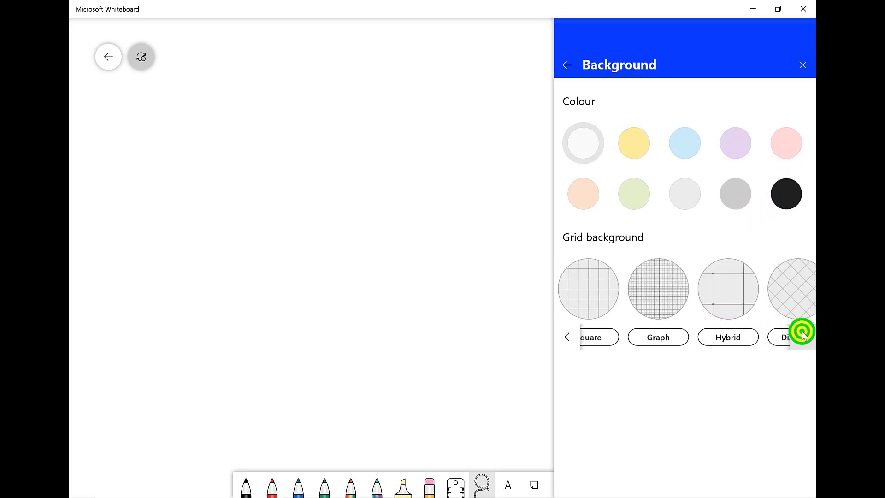
{"action": "left_click", "coordinate": [802, 331]}
{"action": "left_click", "coordinate": [803, 331]}
{"action": "left_click", "coordinate": [802, 331]}
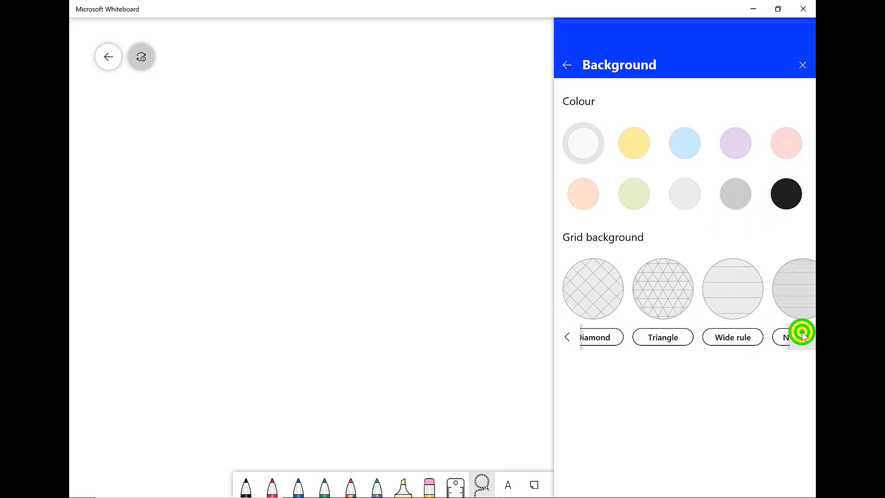
{"action": "left_click", "coordinate": [802, 331]}
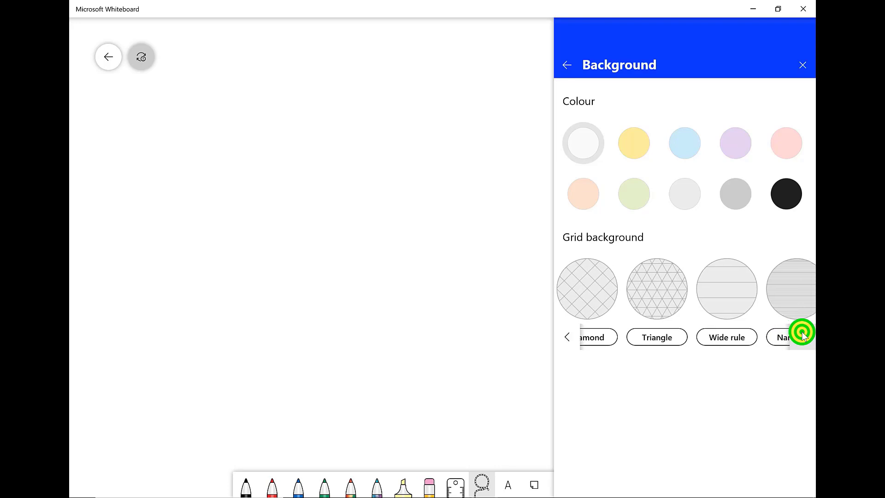
{"action": "left_click", "coordinate": [714, 292]}
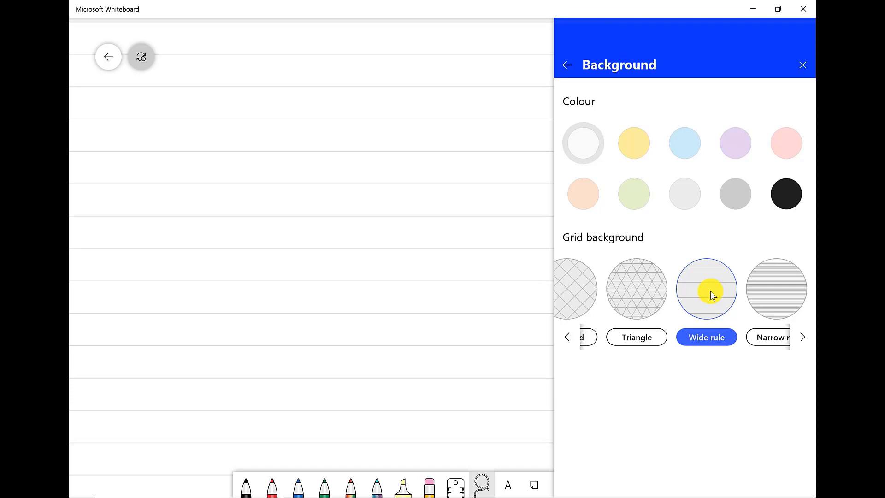
{"action": "left_click", "coordinate": [801, 60]}
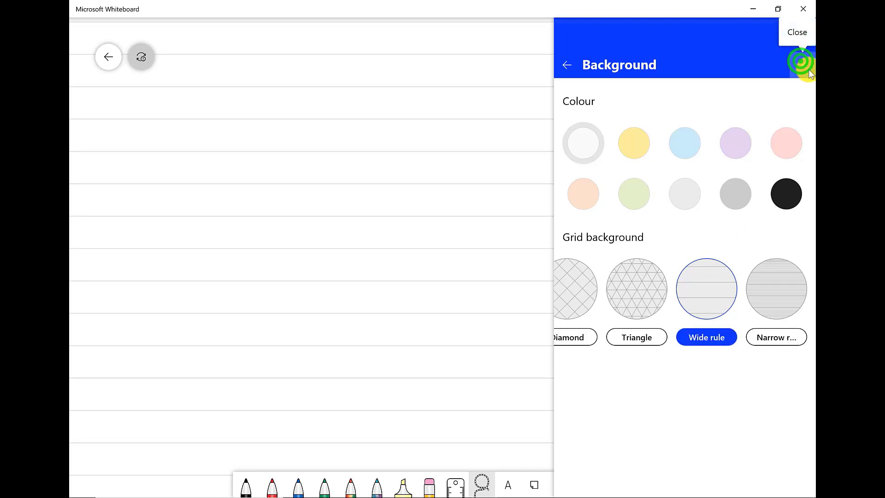
{"action": "scroll", "coordinate": [801, 66], "scroll_direction": "up", "scroll_amount": 10}
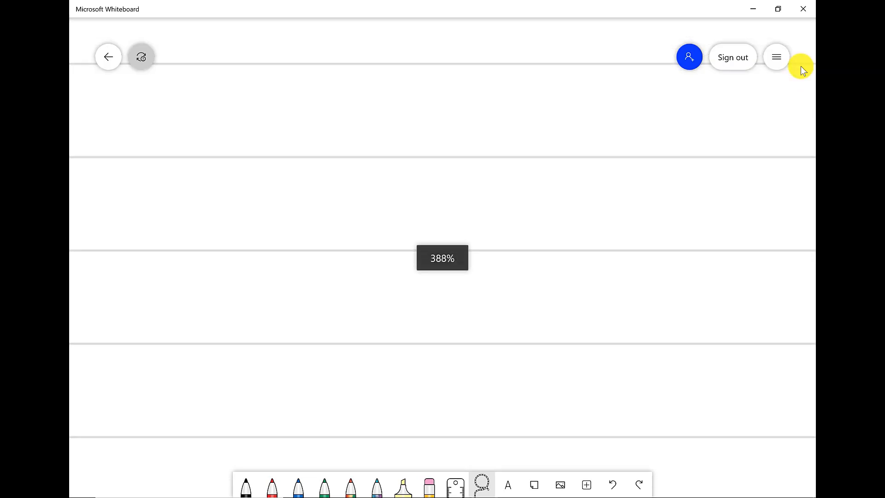
Reopen the background formatting in the board settings and set the board colour to light purple.
{"action": "scroll", "coordinate": [801, 66], "scroll_direction": "down", "scroll_amount": 1}
{"action": "scroll", "coordinate": [801, 66], "scroll_direction": "down", "scroll_amount": 4}
{"action": "scroll", "coordinate": [801, 66], "scroll_direction": "up", "scroll_amount": 1}
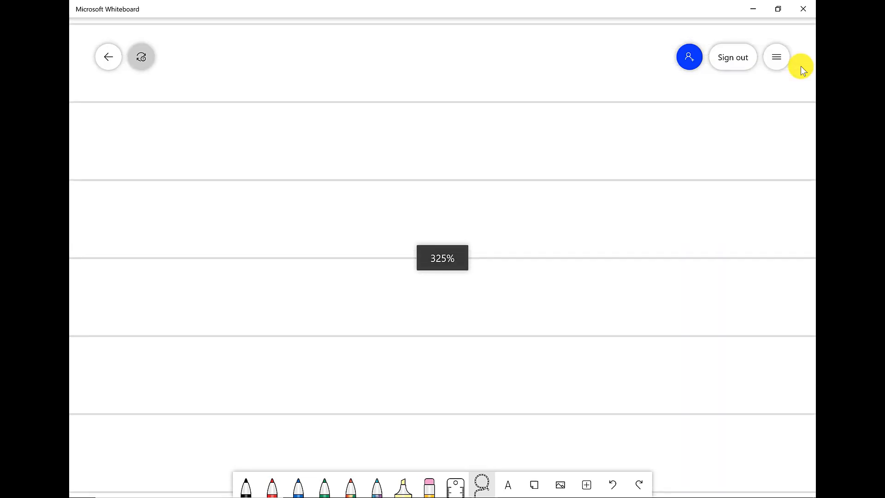
{"action": "scroll", "coordinate": [801, 66], "scroll_direction": "down", "scroll_amount": 1}
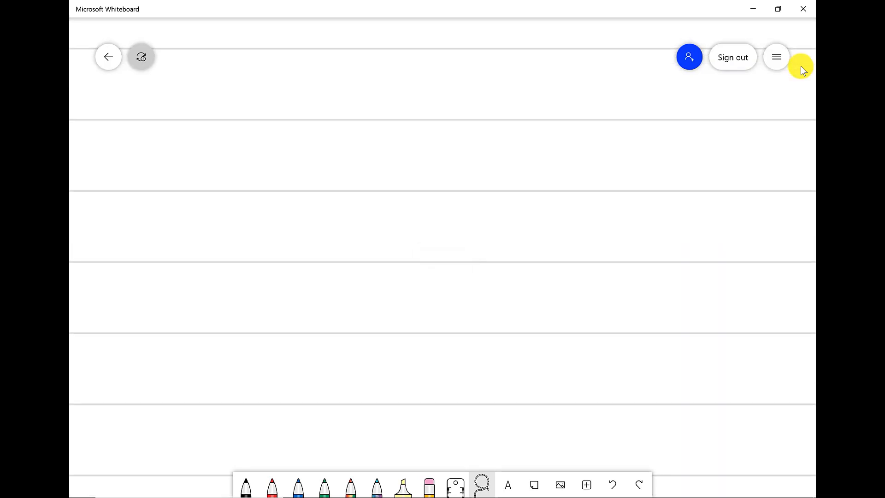
{"action": "left_click", "coordinate": [773, 54]}
{"action": "left_click", "coordinate": [712, 223]}
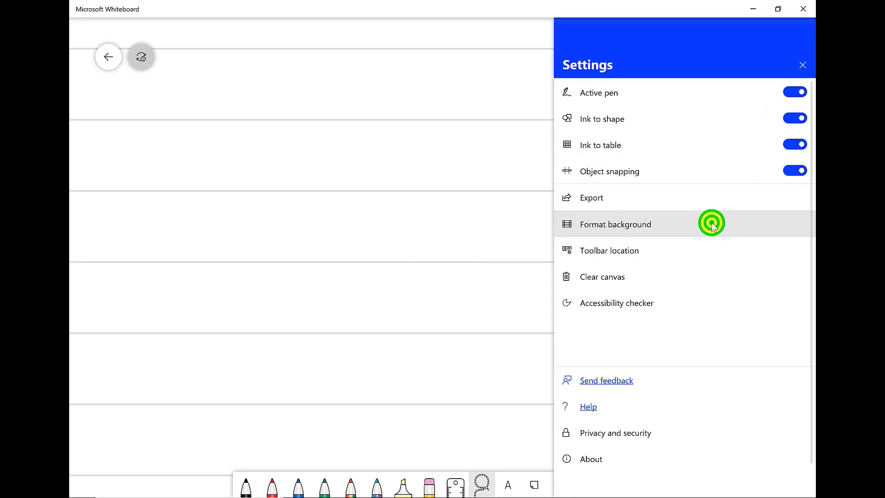
{"action": "left_click", "coordinate": [738, 142]}
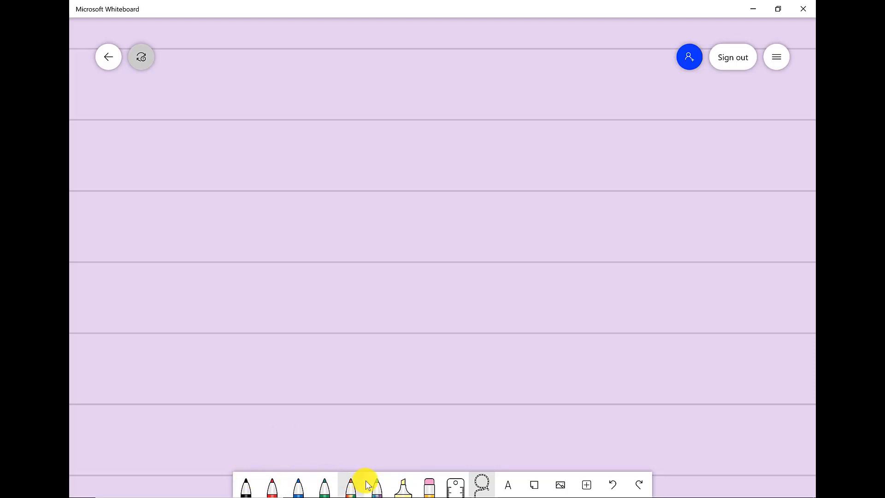
Go through the thickness and colour options of the black and galaxy pens and try selecting the rainbow pen.
{"action": "left_click", "coordinate": [246, 484]}
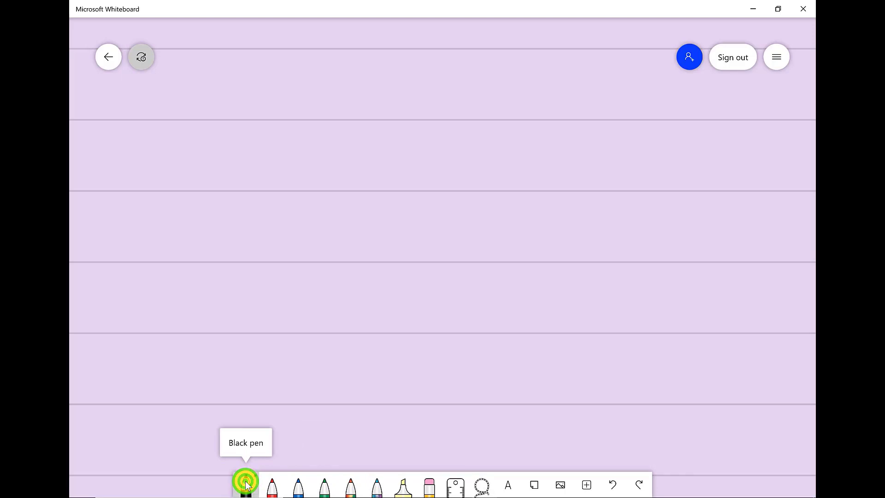
{"action": "left_click", "coordinate": [247, 484]}
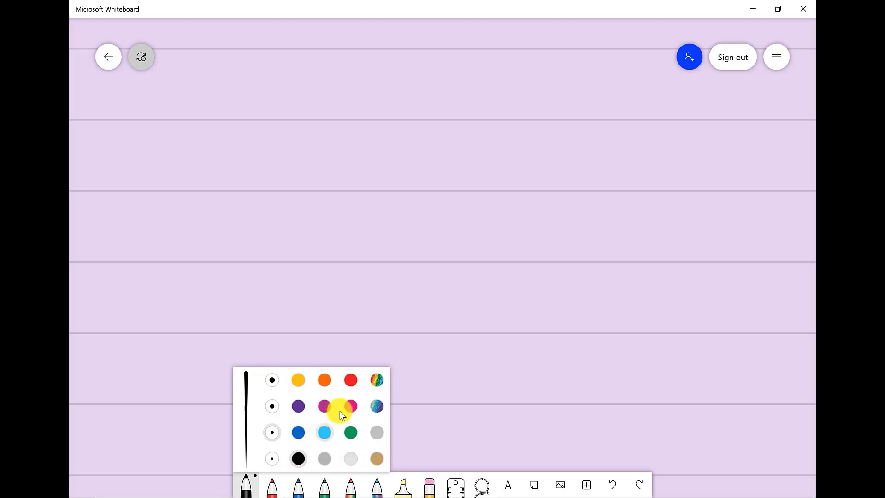
{"action": "left_click", "coordinate": [358, 487]}
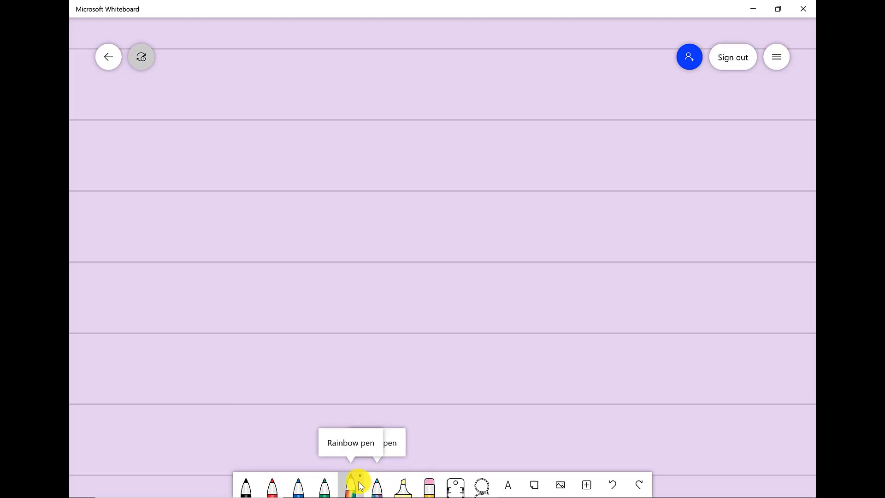
{"action": "left_click", "coordinate": [379, 492]}
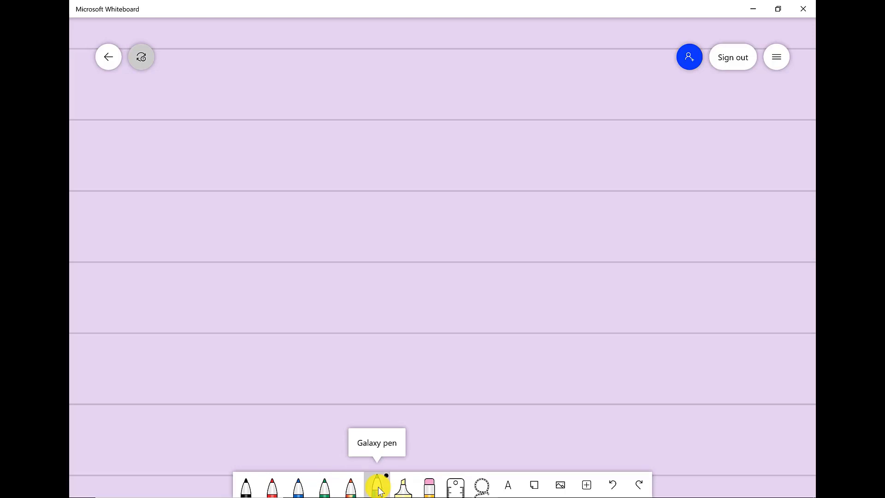
{"action": "left_click", "coordinate": [379, 491]}
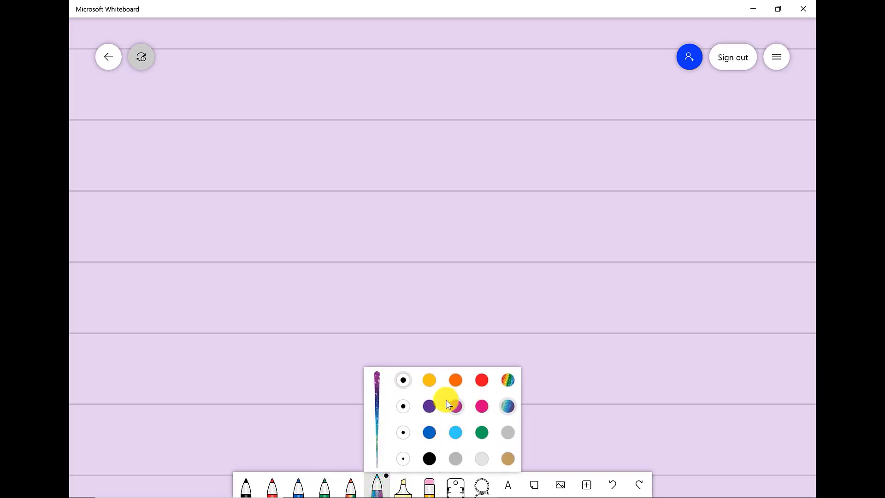
{"action": "left_click", "coordinate": [337, 427]}
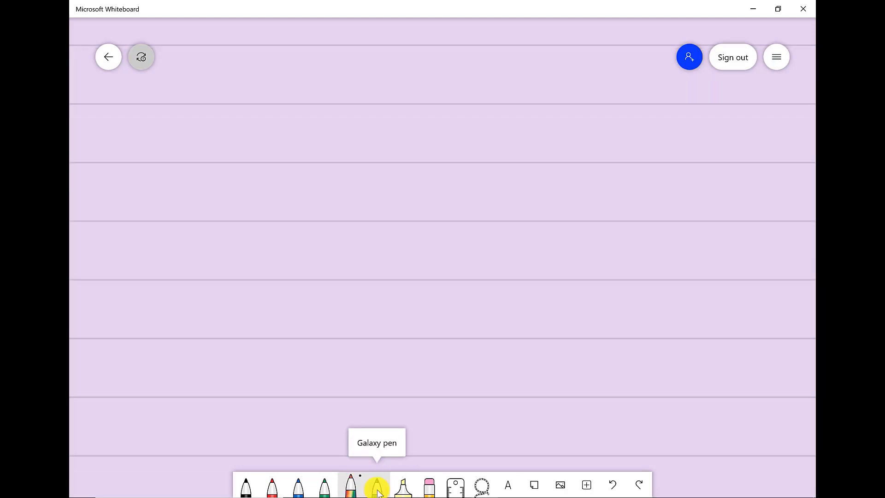
Handwrite the word "exciting" in the middle of the board with the thin rainbow pen.
{"action": "left_click_drag", "start_coordinate": [378, 263], "coordinate": [395, 272]}
{"action": "left_click_drag", "start_coordinate": [417, 242], "coordinate": [395, 275]}
{"action": "left_click_drag", "start_coordinate": [398, 246], "coordinate": [419, 272]}
{"action": "mouse_move", "coordinate": [438, 243]}
{"action": "left_mouse_down"}
{"action": "mouse_move", "coordinate": [422, 263]}
{"action": "mouse_move", "coordinate": [441, 275]}
{"action": "left_mouse_up"}
{"action": "left_click_drag", "start_coordinate": [453, 244], "coordinate": [463, 277]}
{"action": "left_click", "coordinate": [454, 223]}
{"action": "left_click_drag", "start_coordinate": [466, 208], "coordinate": [484, 276]}
{"action": "left_click_drag", "start_coordinate": [462, 249], "coordinate": [486, 244]}
{"action": "mouse_move", "coordinate": [497, 246]}
{"action": "left_mouse_down"}
{"action": "mouse_move", "coordinate": [510, 273]}
{"action": "mouse_move", "coordinate": [524, 274]}
{"action": "left_mouse_up"}
{"action": "left_click_drag", "start_coordinate": [553, 251], "coordinate": [528, 304]}
Lasso-select the handwritten word "exciting" and copy it.
{"action": "left_click", "coordinate": [480, 484]}
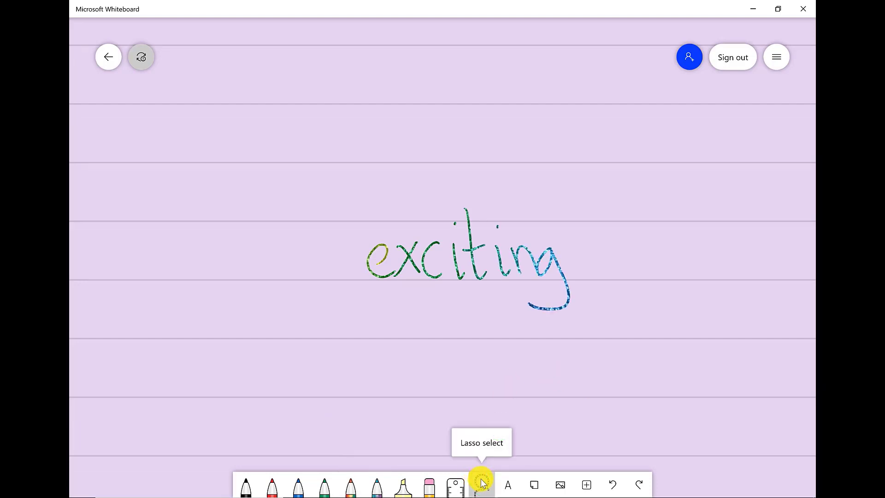
{"action": "mouse_move", "coordinate": [474, 302]}
{"action": "left_mouse_down"}
{"action": "mouse_move", "coordinate": [599, 318]}
{"action": "mouse_move", "coordinate": [474, 303]}
{"action": "left_mouse_up"}
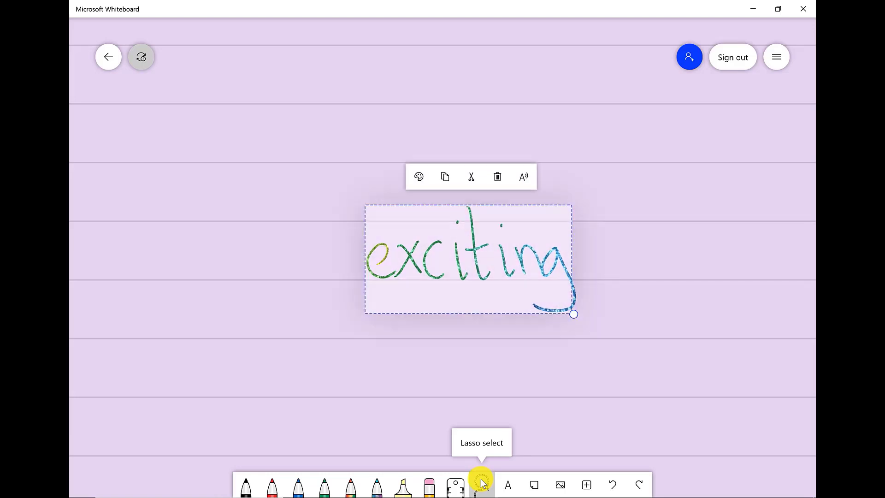
{"action": "left_click", "coordinate": [441, 179]}
{"action": "right_click", "coordinate": [429, 290]}
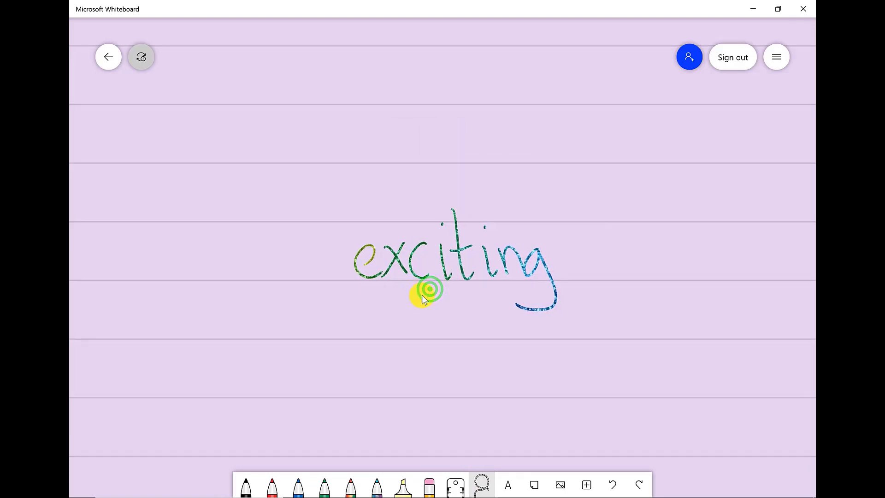
Lasso the handwritten word "exciting", recolour it red, and open and close its alternative text box.
{"action": "mouse_move", "coordinate": [492, 312]}
{"action": "left_mouse_down"}
{"action": "mouse_move", "coordinate": [464, 312]}
{"action": "mouse_move", "coordinate": [484, 172]}
{"action": "mouse_move", "coordinate": [475, 313]}
{"action": "left_mouse_up"}
{"action": "left_click", "coordinate": [403, 180]}
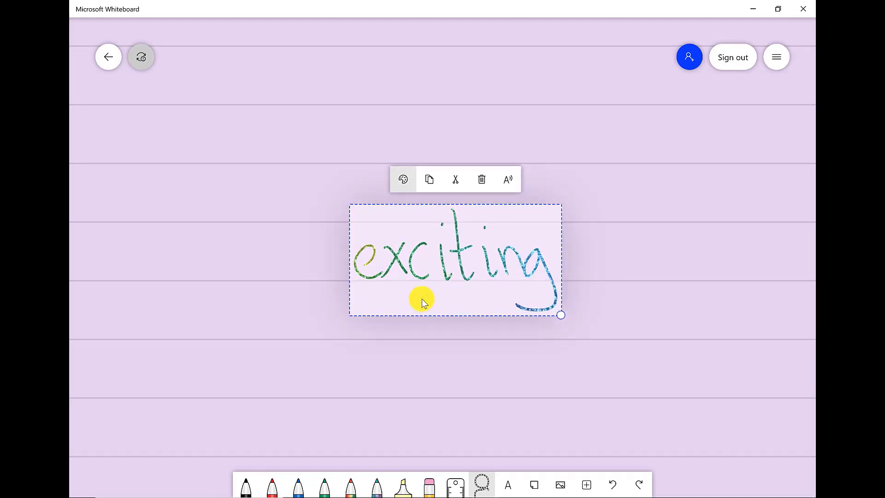
{"action": "left_click", "coordinate": [455, 206]}
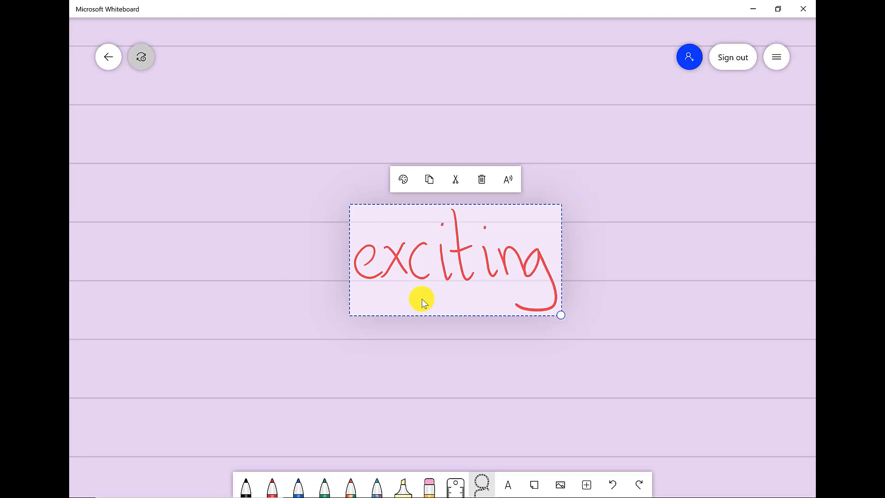
{"action": "left_click", "coordinate": [512, 184]}
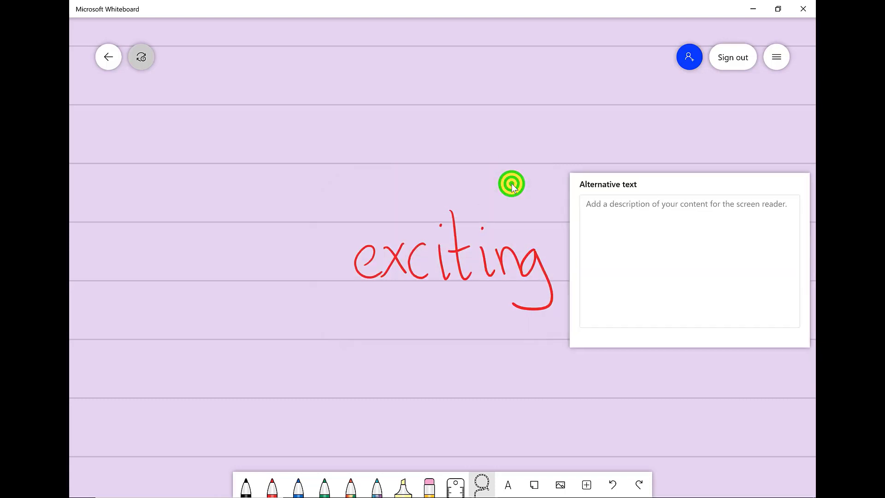
{"action": "left_click", "coordinate": [442, 427]}
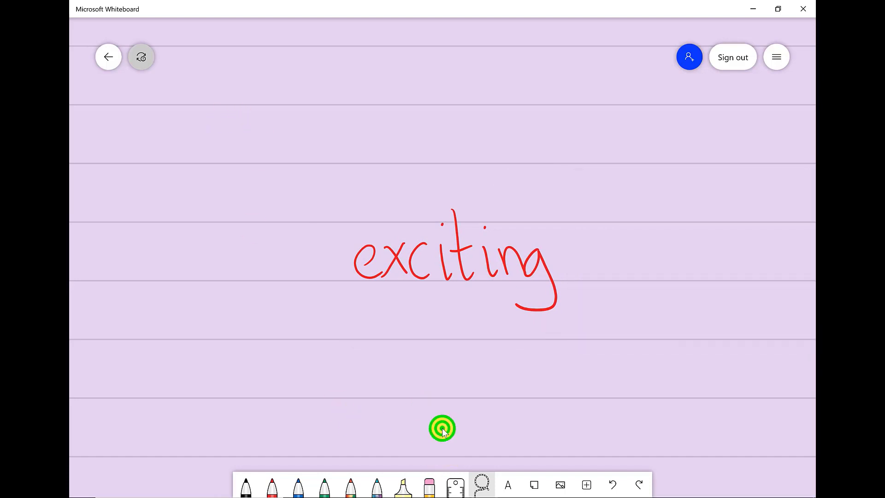
Erase the tail of the letter g in the red handwriting, select the remaining letters and delete them.
{"action": "left_click", "coordinate": [429, 490]}
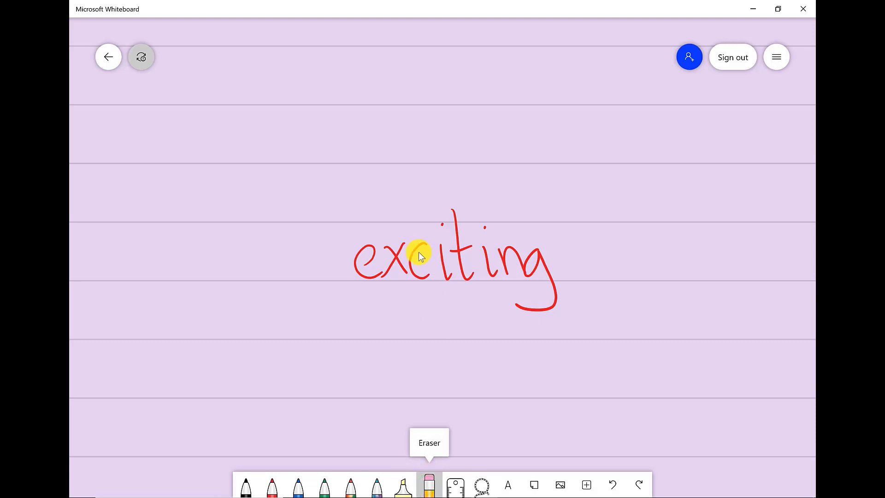
{"action": "left_click_drag", "start_coordinate": [395, 266], "coordinate": [400, 261]}
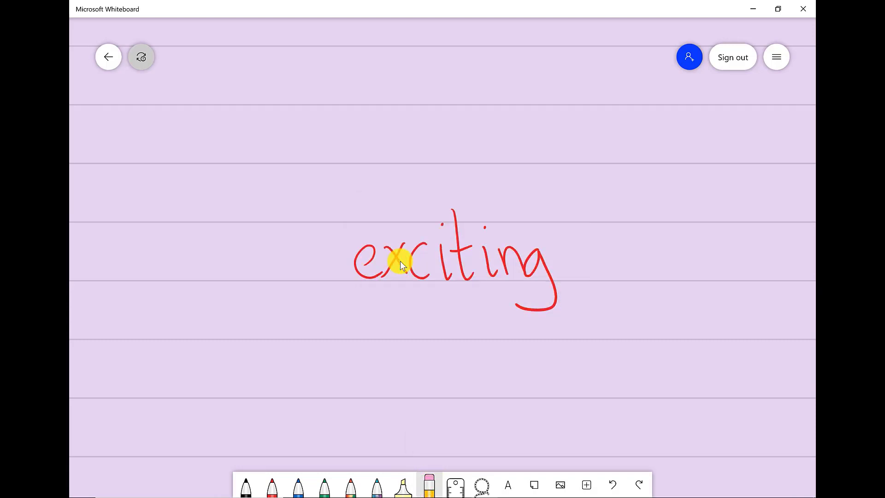
{"action": "mouse_move", "coordinate": [518, 308]}
{"action": "left_mouse_down"}
{"action": "mouse_move", "coordinate": [561, 298]}
{"action": "mouse_move", "coordinate": [556, 282]}
{"action": "left_mouse_up"}
{"action": "mouse_move", "coordinate": [372, 245]}
{"action": "left_mouse_down"}
{"action": "mouse_move", "coordinate": [410, 253]}
{"action": "mouse_move", "coordinate": [386, 244]}
{"action": "left_mouse_up"}
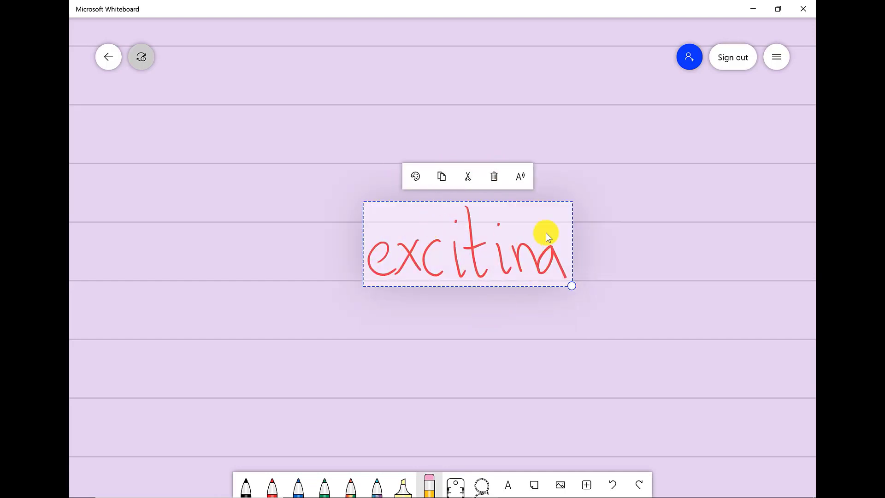
{"action": "left_click", "coordinate": [494, 177]}
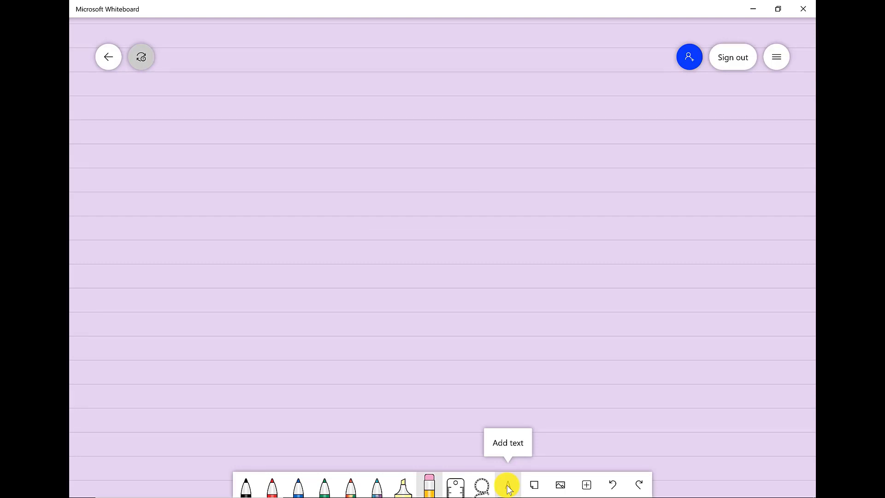
Add a blank sticky note to the board and change its colour to purple.
{"action": "left_click", "coordinate": [531, 488]}
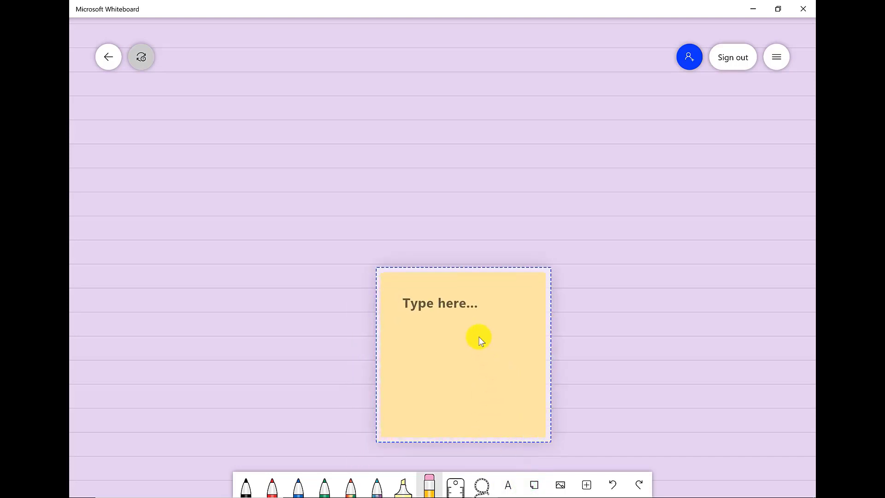
{"action": "left_click", "coordinate": [496, 297]}
{"action": "left_click", "coordinate": [483, 269]}
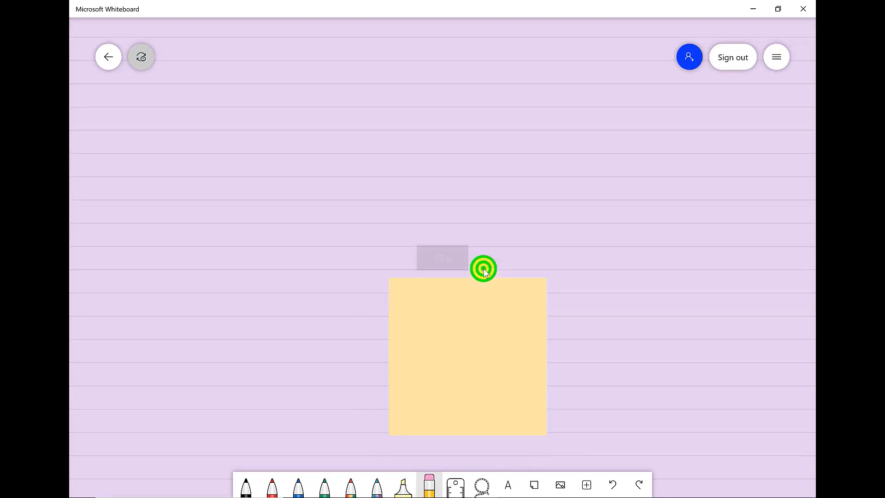
{"action": "left_click", "coordinate": [587, 393]}
{"action": "left_click", "coordinate": [546, 382]}
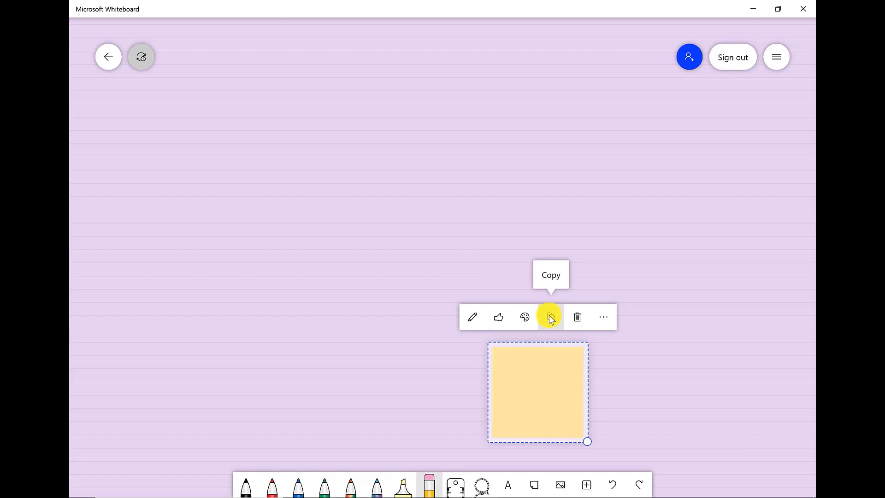
{"action": "left_click", "coordinate": [553, 344]}
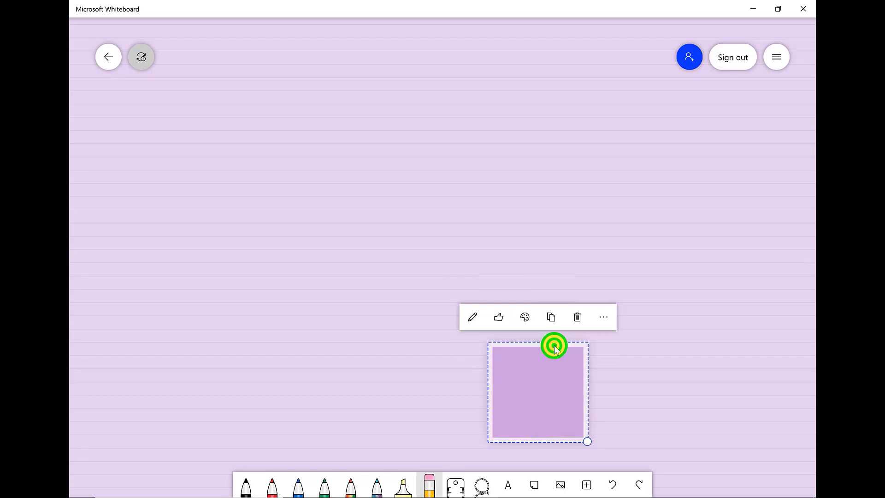
Like the purple sticky note, view its additional options and delete it.
{"action": "left_click", "coordinate": [499, 318]}
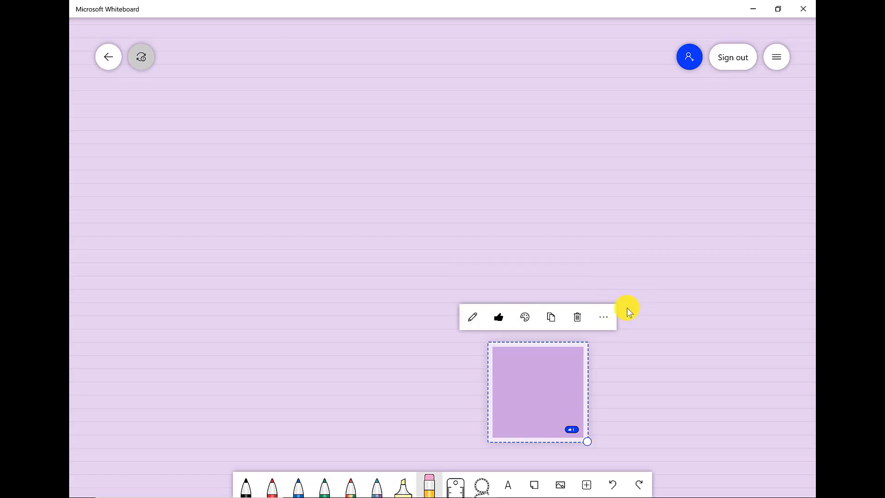
{"action": "left_click", "coordinate": [605, 318]}
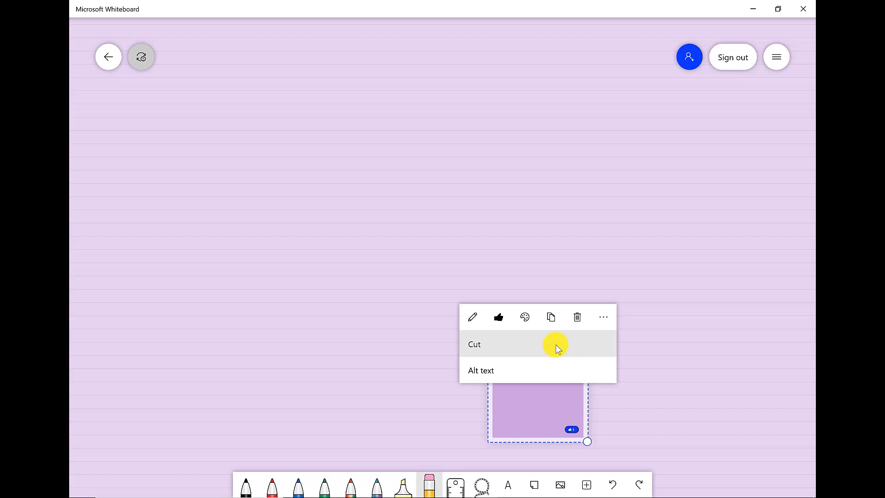
{"action": "left_click", "coordinate": [579, 323]}
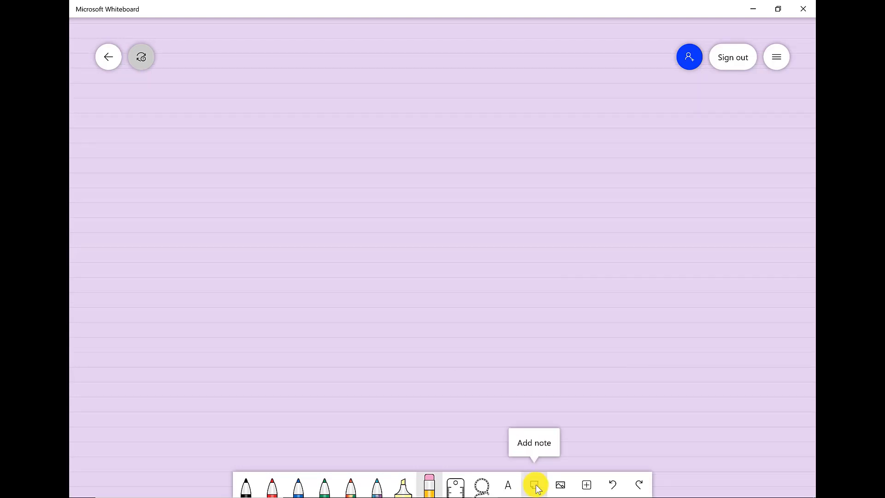
View the image insertion options and insert a follow ups list on the board.
{"action": "left_click", "coordinate": [560, 485]}
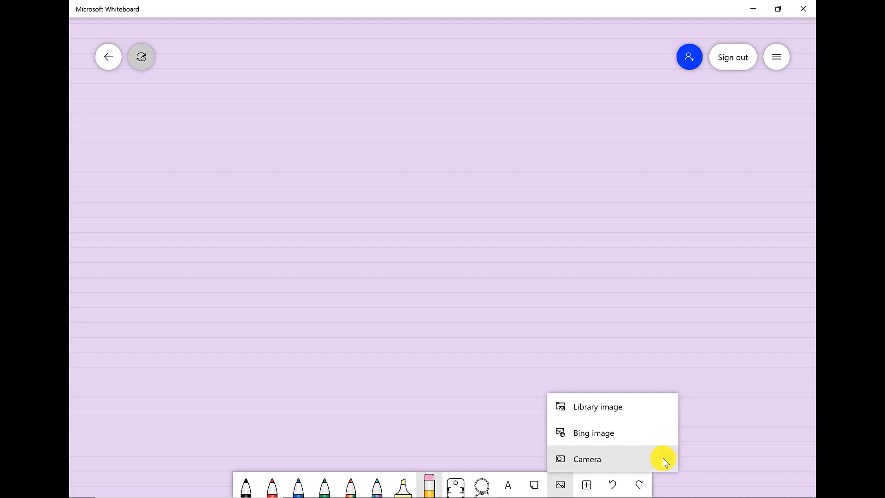
{"action": "left_click", "coordinate": [514, 408]}
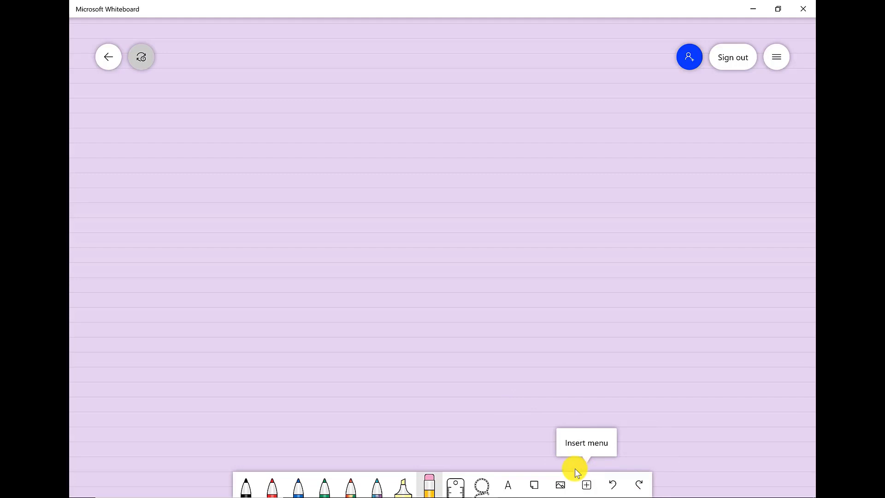
{"action": "left_click", "coordinate": [586, 483]}
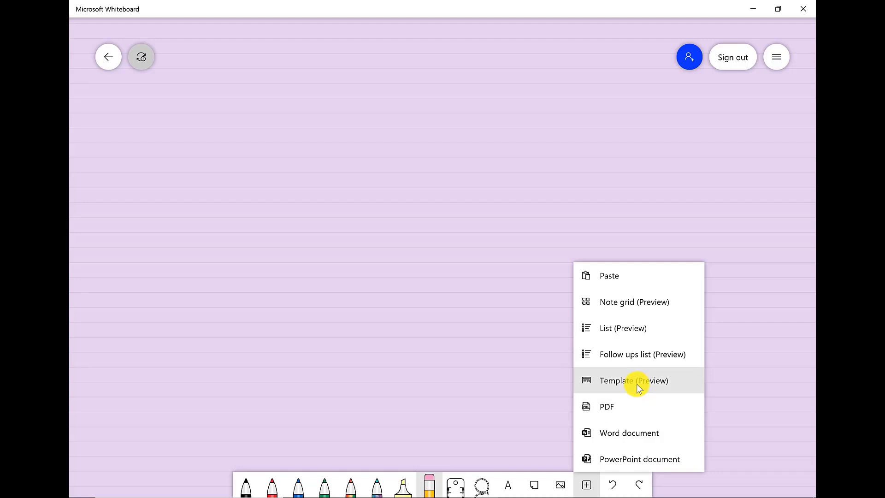
{"action": "left_click", "coordinate": [635, 356]}
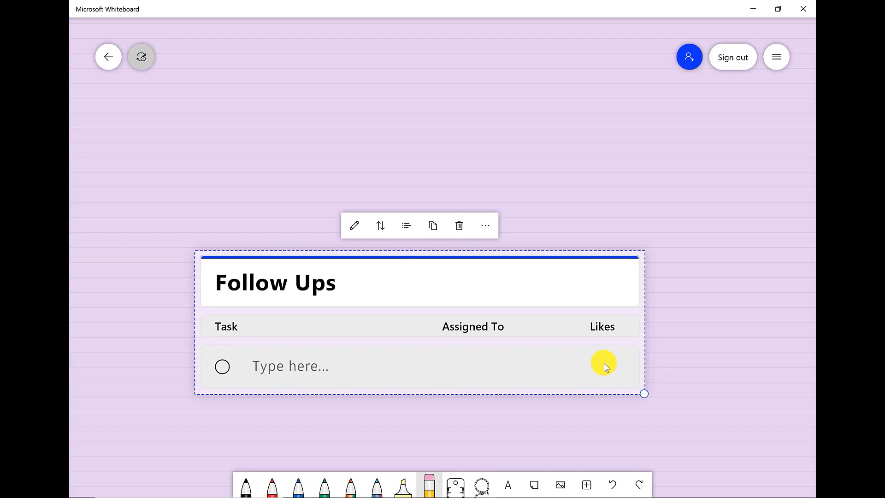
Insert a plain list and place it above the Follow Ups list.
{"action": "left_click", "coordinate": [586, 485]}
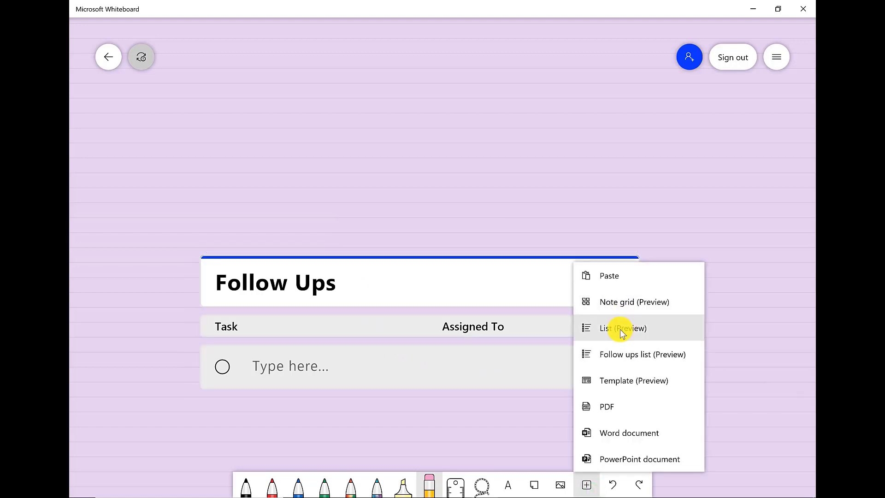
{"action": "left_click", "coordinate": [621, 330]}
{"action": "left_click_drag", "start_coordinate": [457, 259], "coordinate": [458, 172]}
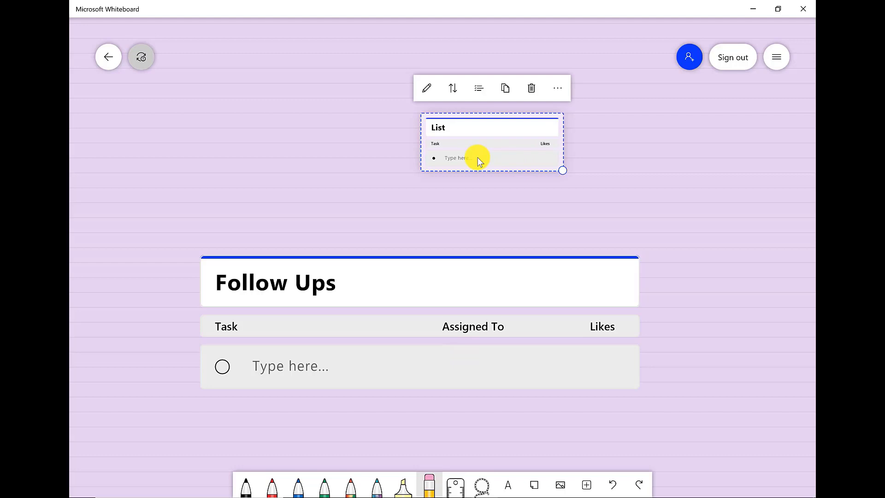
Insert a note grid in an empty area of the board, reposition it and enlarge it.
{"action": "left_click", "coordinate": [586, 485]}
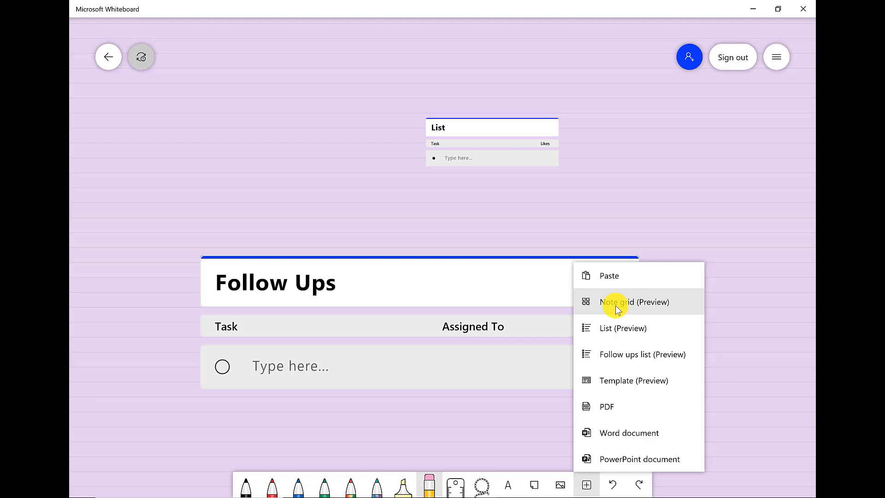
{"action": "left_click", "coordinate": [615, 305]}
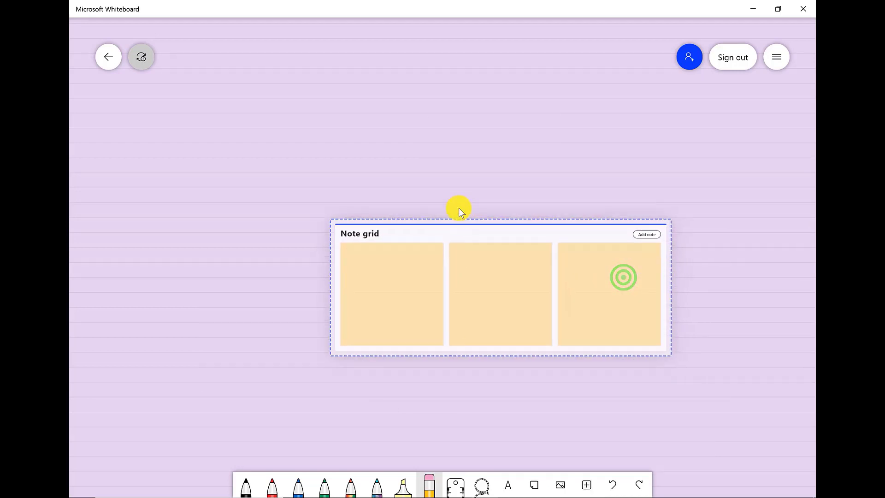
{"action": "left_click_drag", "start_coordinate": [430, 161], "coordinate": [391, 120]}
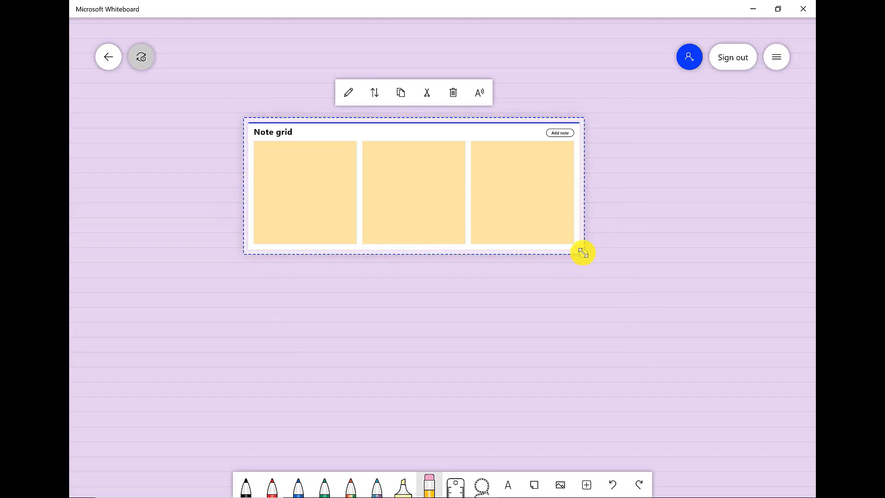
{"action": "left_click_drag", "start_coordinate": [582, 253], "coordinate": [705, 307]}
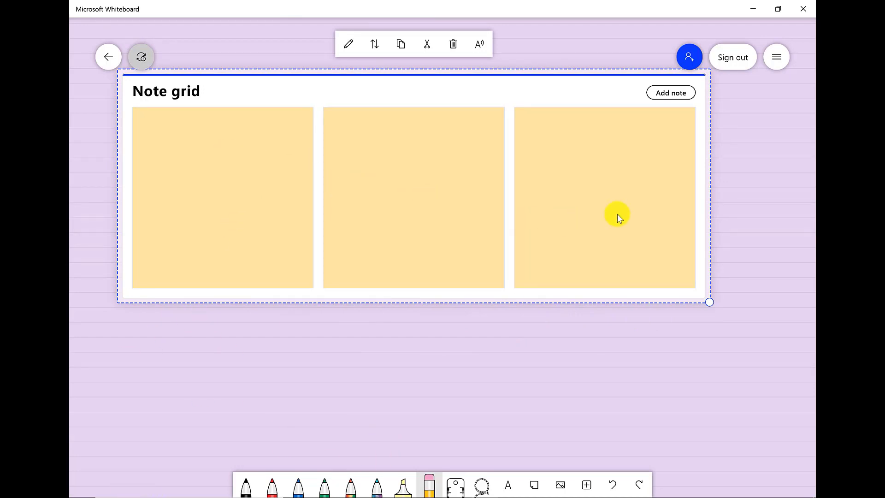
Add three more notes to the note grid to form a second row.
{"action": "left_click", "coordinate": [671, 93]}
{"action": "left_click", "coordinate": [671, 94]}
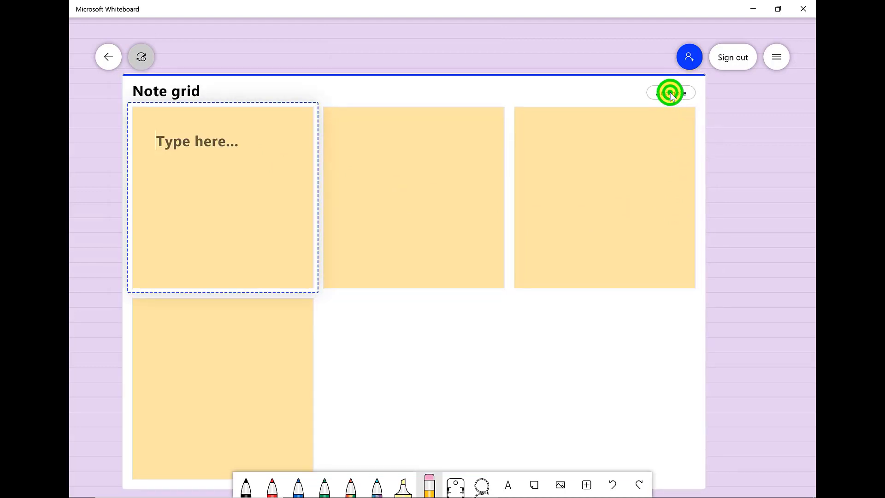
{"action": "left_click", "coordinate": [671, 93]}
View the editing options and additional options of the first note in the grid, then deselect it.
{"action": "left_click", "coordinate": [217, 172]}
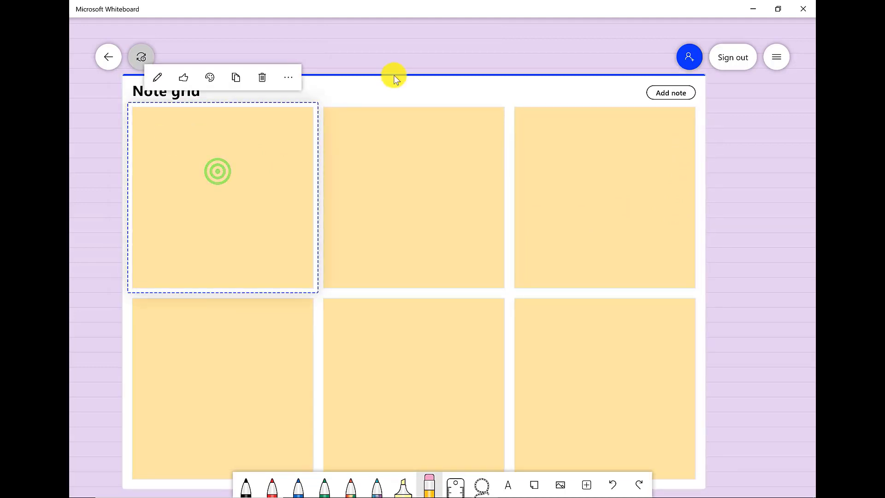
{"action": "left_click", "coordinate": [394, 75]}
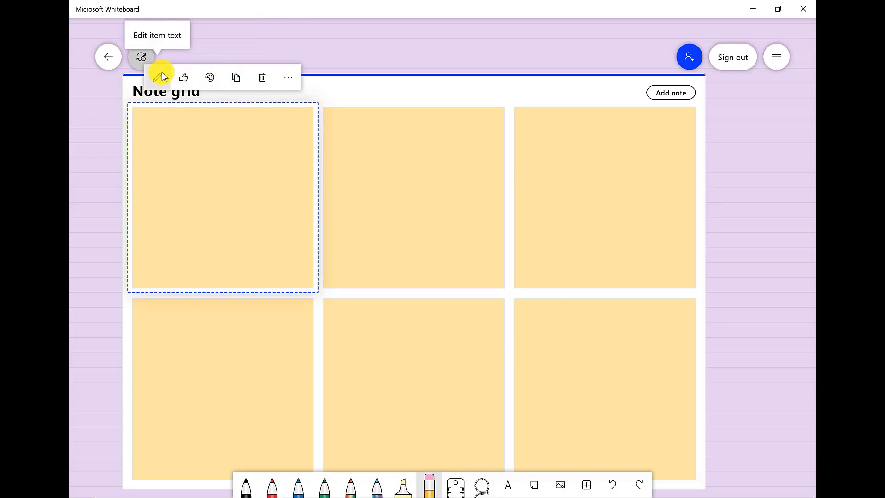
{"action": "left_click", "coordinate": [289, 77]}
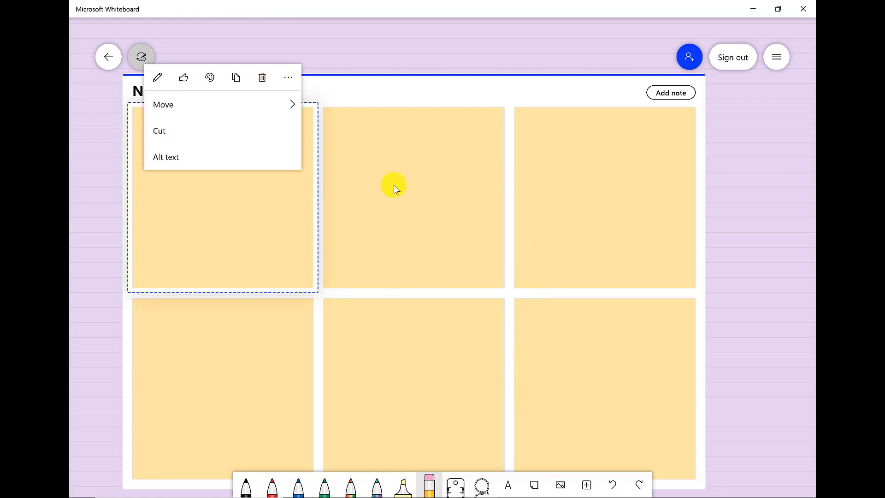
{"action": "left_click", "coordinate": [630, 139]}
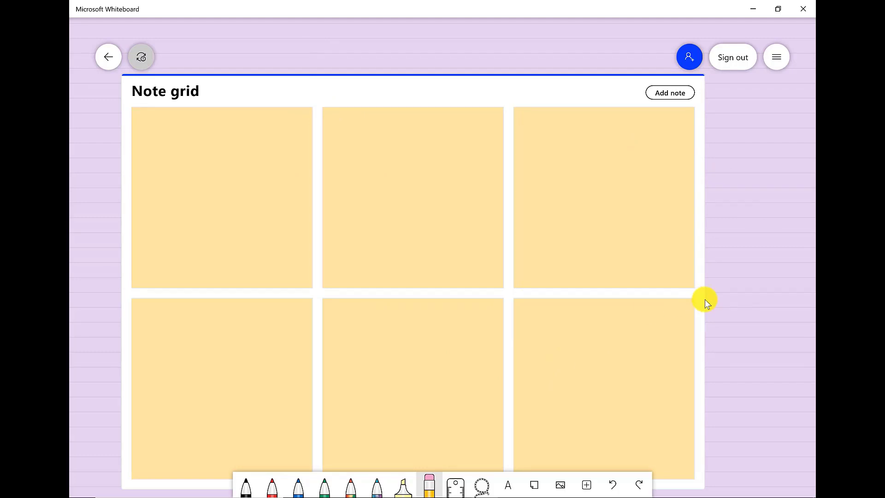
Bring an empty area of the board beside the note grid into view.
{"action": "scroll", "coordinate": [704, 300], "scroll_direction": "right", "scroll_amount": 12}
{"action": "scroll", "coordinate": [704, 300], "scroll_direction": "down", "scroll_amount": 3}
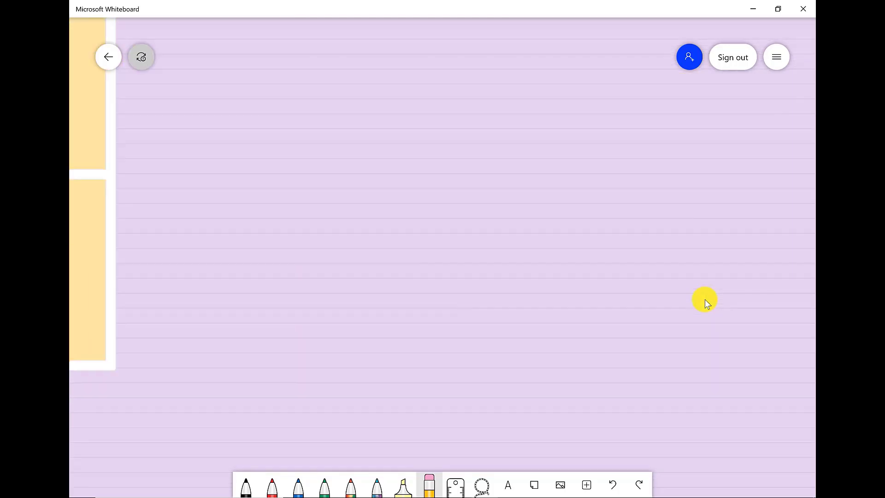
{"action": "scroll", "coordinate": [705, 300], "scroll_direction": "left", "scroll_amount": 2}
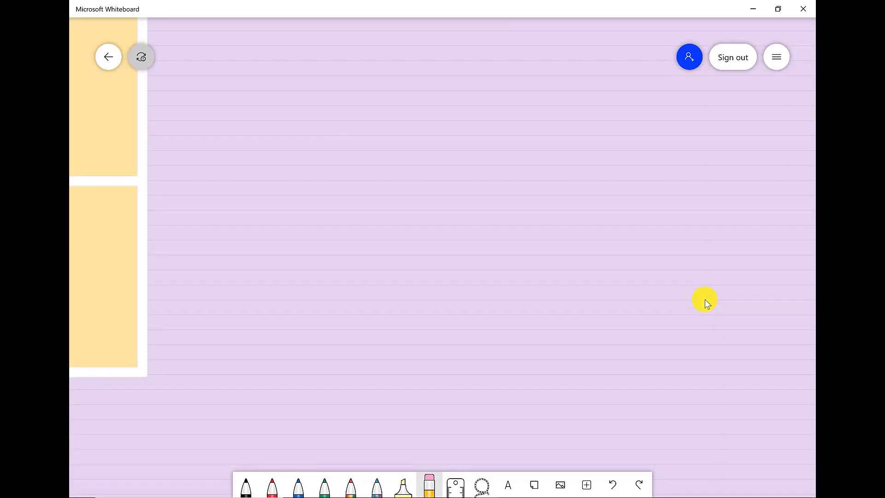